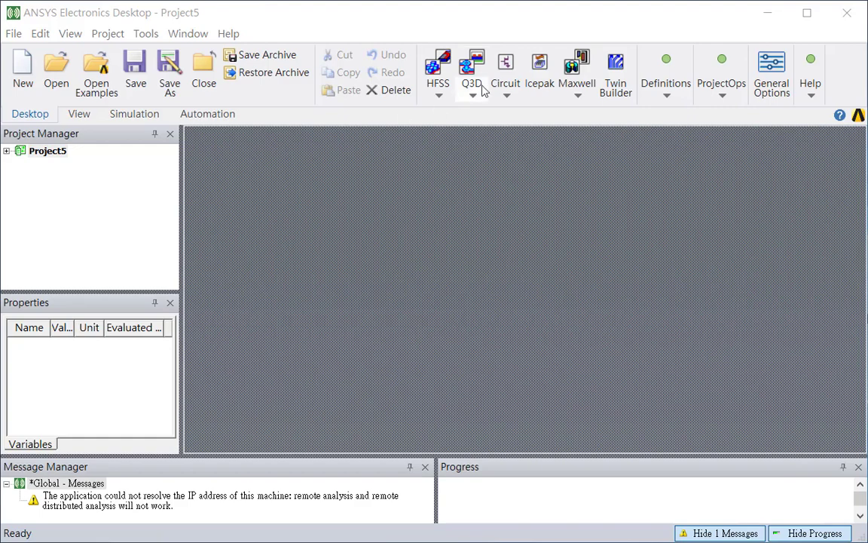
- Add a circuit design to the project and save the project as QuickEye in the C:\demo5 folder
left_click(505, 67)
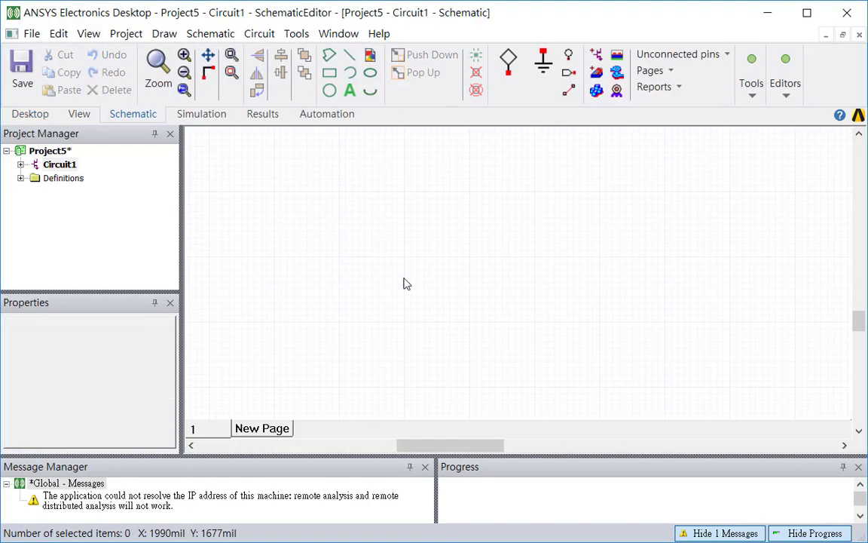
left_click(31, 33)
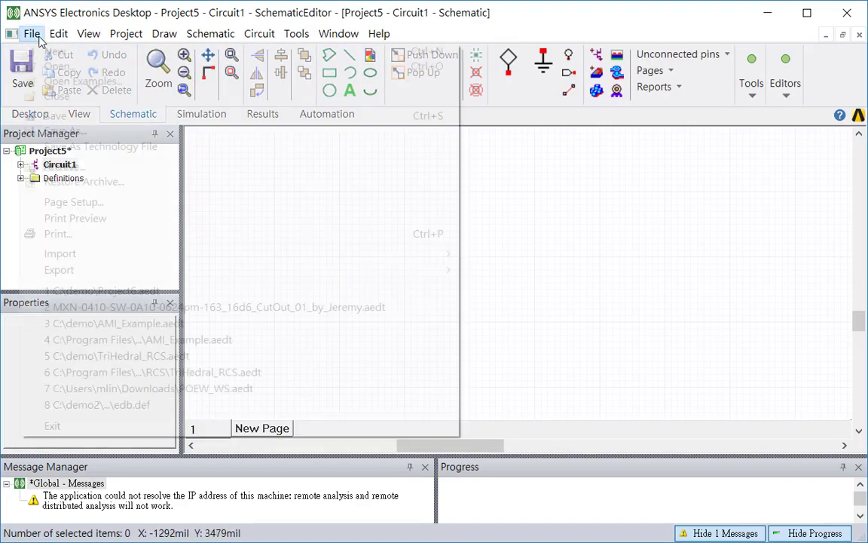
left_click(74, 132)
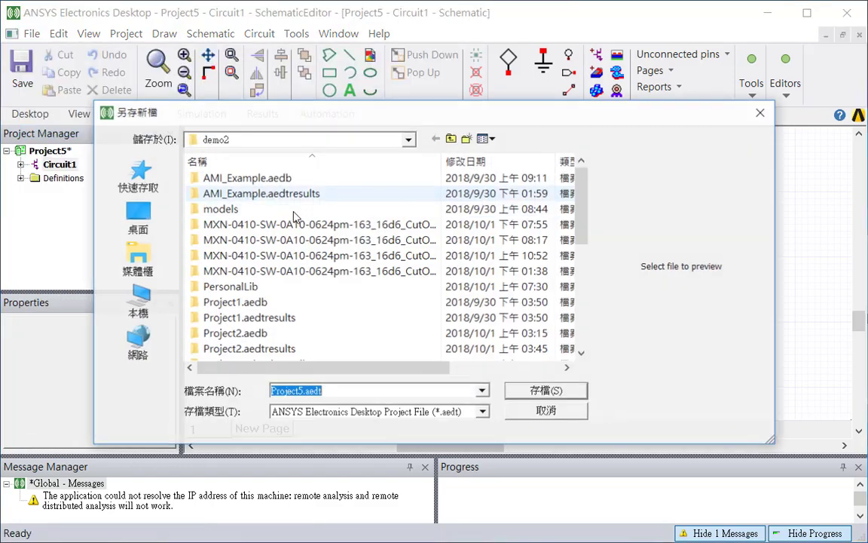
left_click(450, 138)
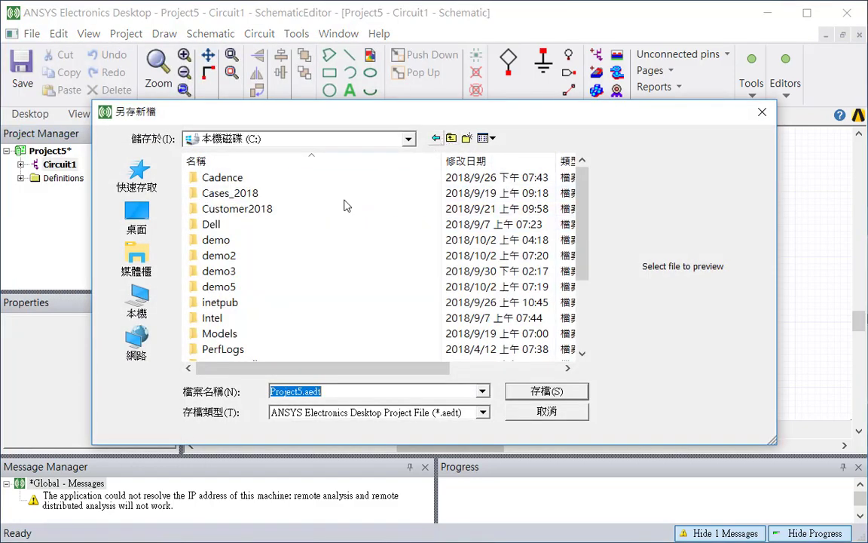
double_click(218, 286)
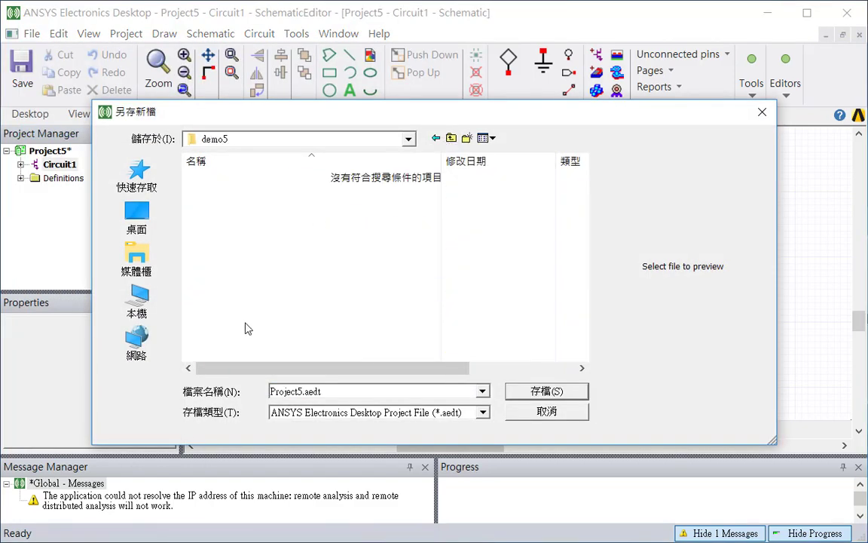
double_click(325, 392)
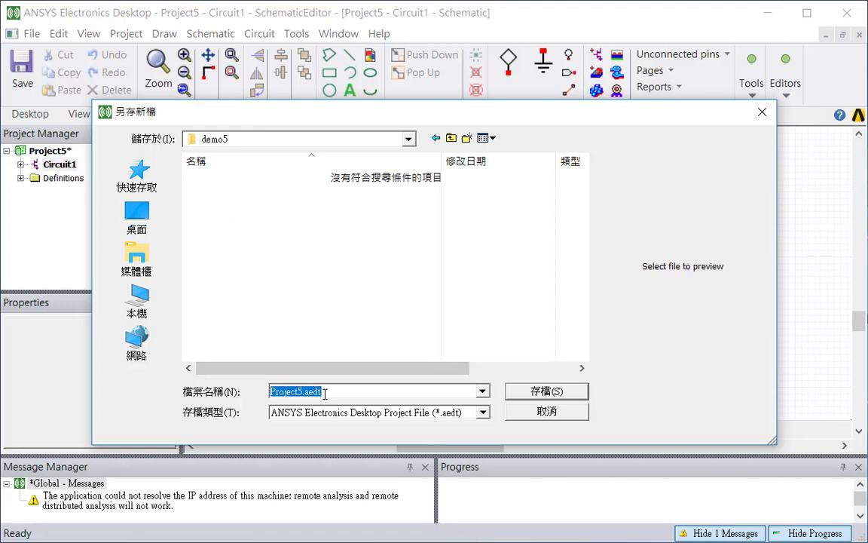
type("QuickEye")
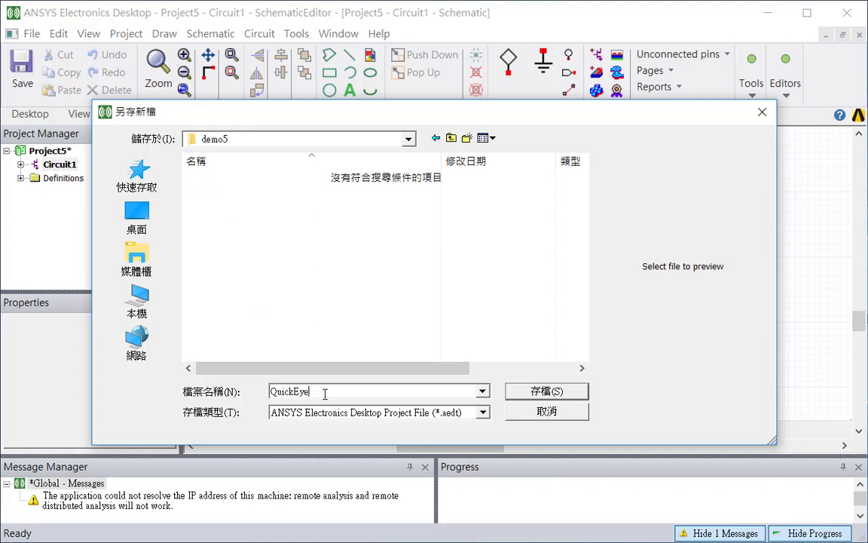
key("Return")
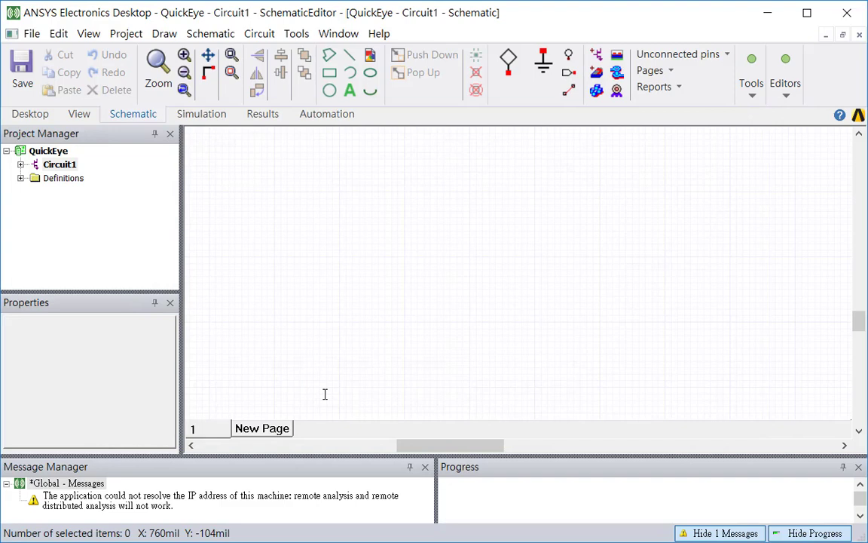
- Show the component libraries and place one EYESOURCE_DIFF differential eye source from Independent Sources on the schematic
left_click(101, 39)
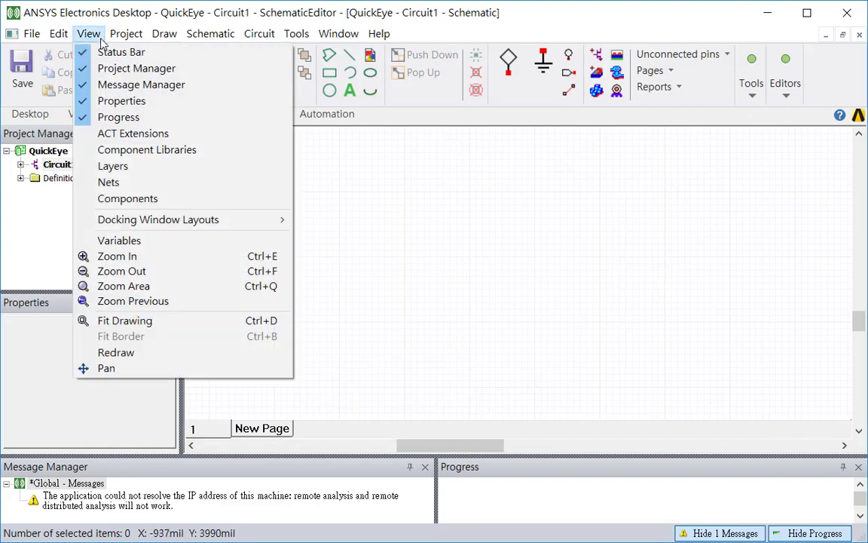
left_click(105, 149)
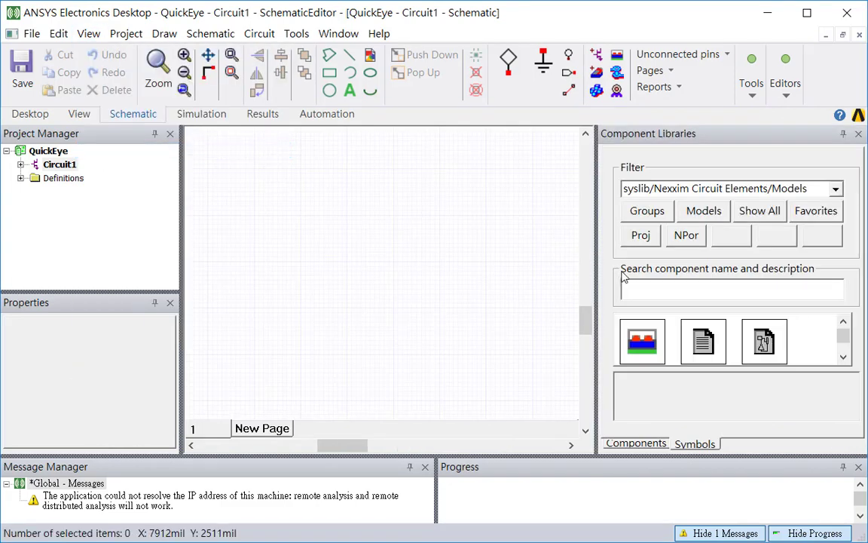
left_click(635, 444)
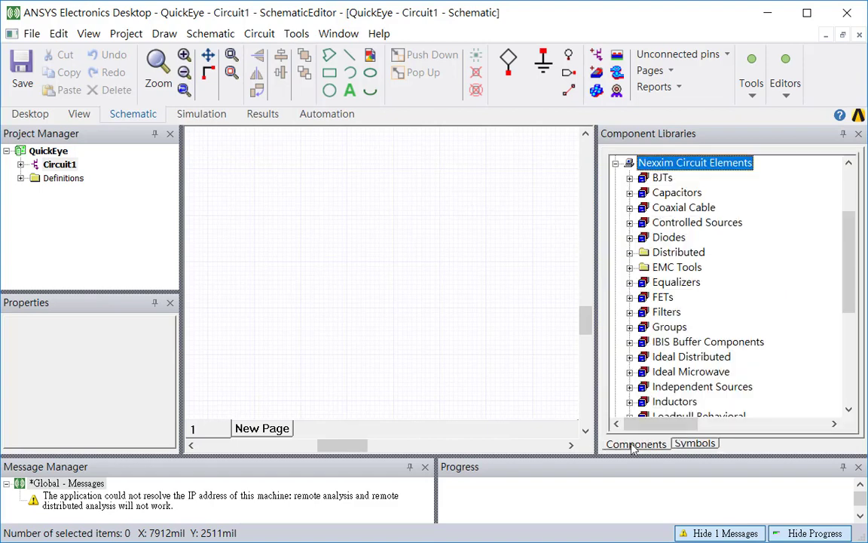
left_click(630, 386)
scroll(670, 344, "down", 3)
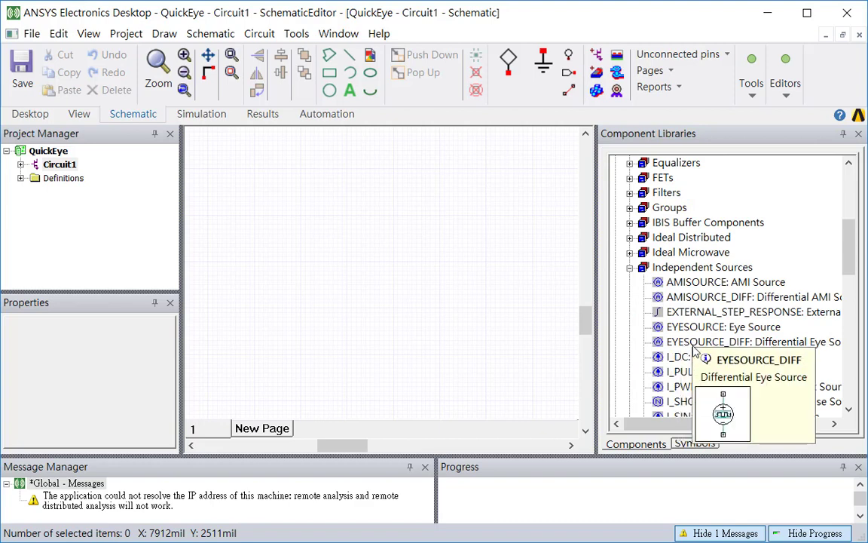
left_click_drag(700, 341, 364, 262)
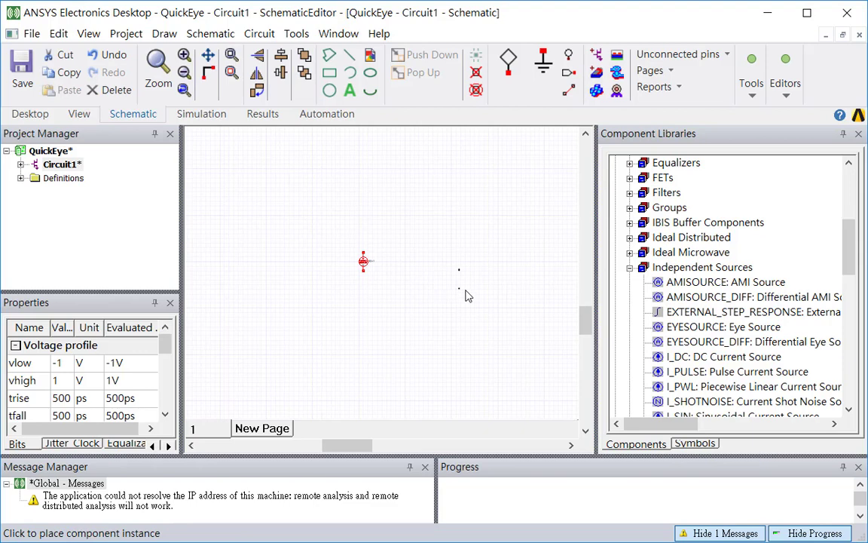
- Place an EYEPROBE_DIFF differential eye probe from the Probes library beside the eye source, at the same height
left_click(630, 267)
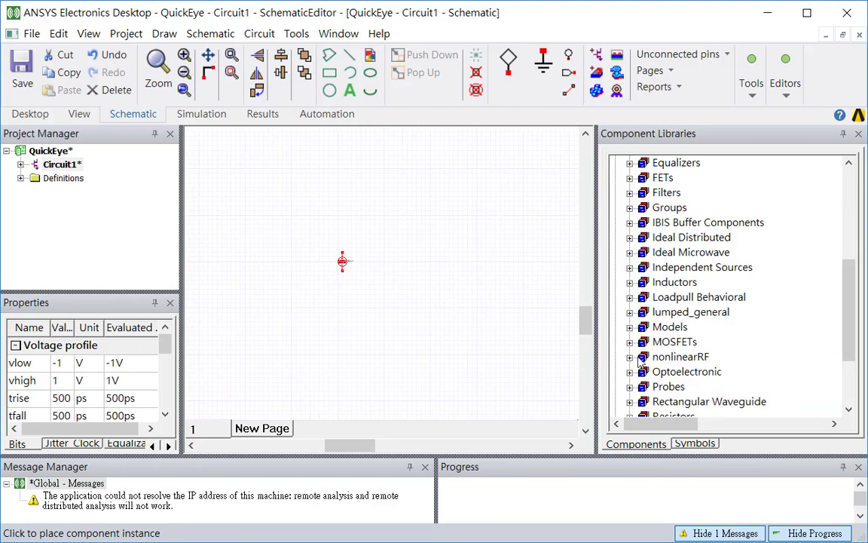
left_click(630, 387)
scroll(656, 355, "down", 5)
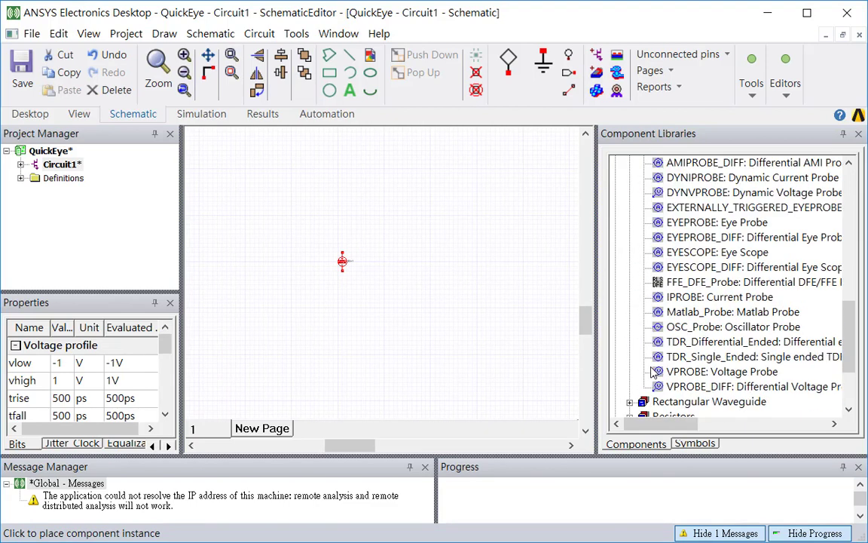
left_click(709, 236)
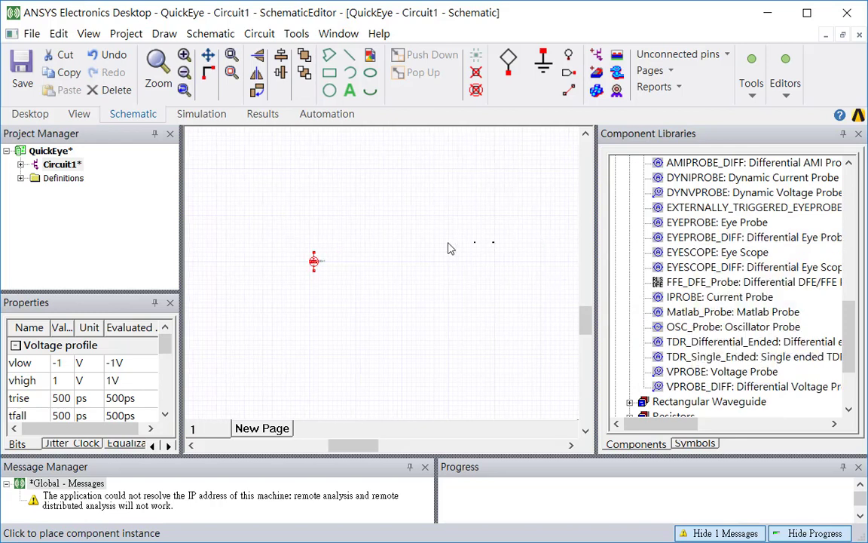
left_click(376, 265)
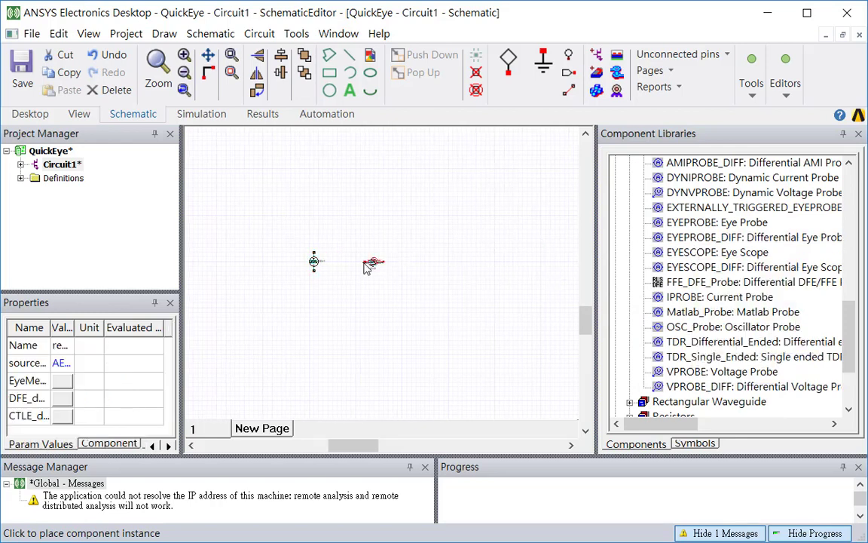
- Place one RES_ resistor from the Resistors library just above the differential eye probe
scroll(637, 315, "down", 3)
left_click(630, 312)
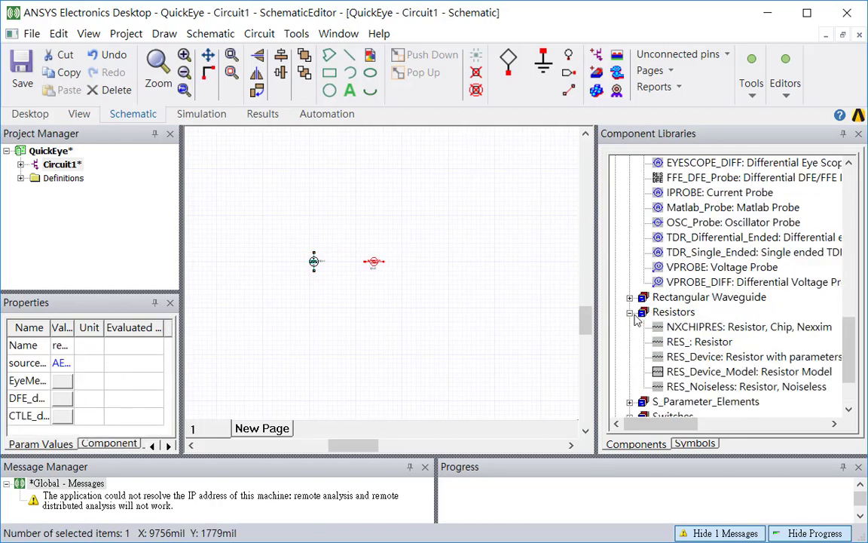
left_click(659, 341)
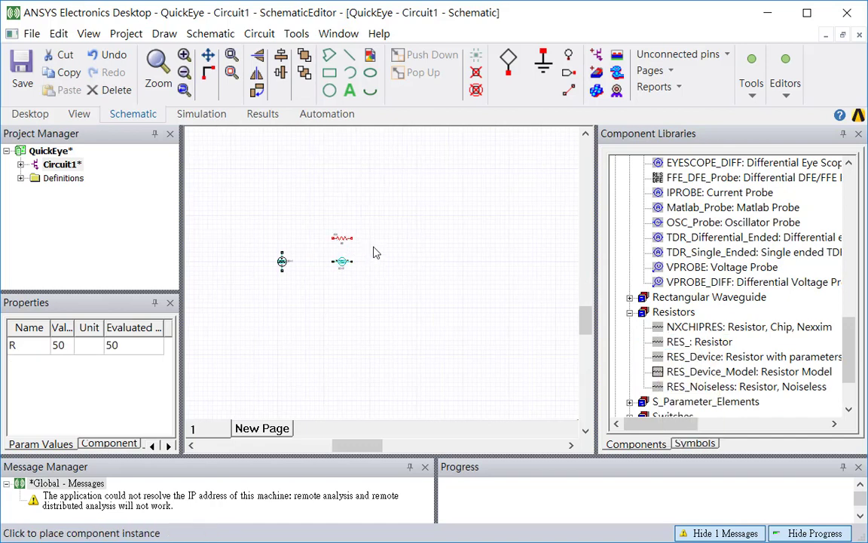
key("Escape")
key("Escape")
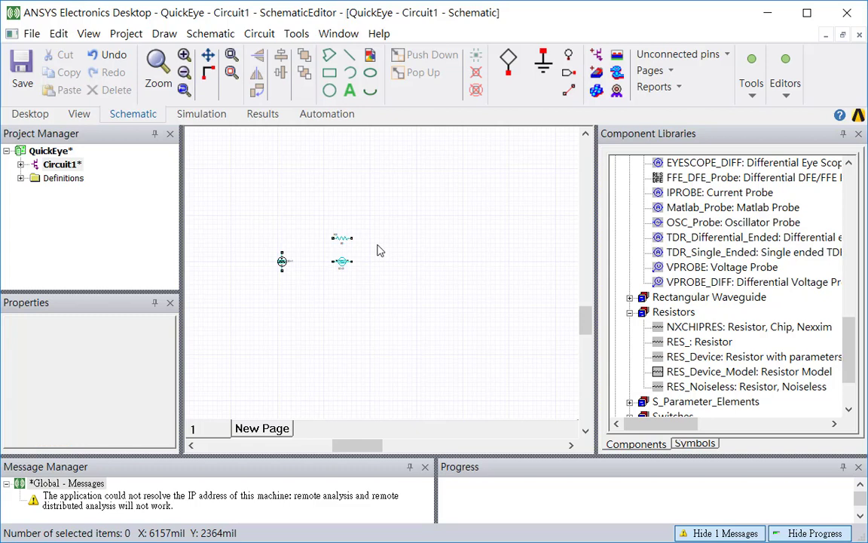
- Rotate the differential eye probe by 90 degrees so its terminals stand vertically
key("ctrl+d")
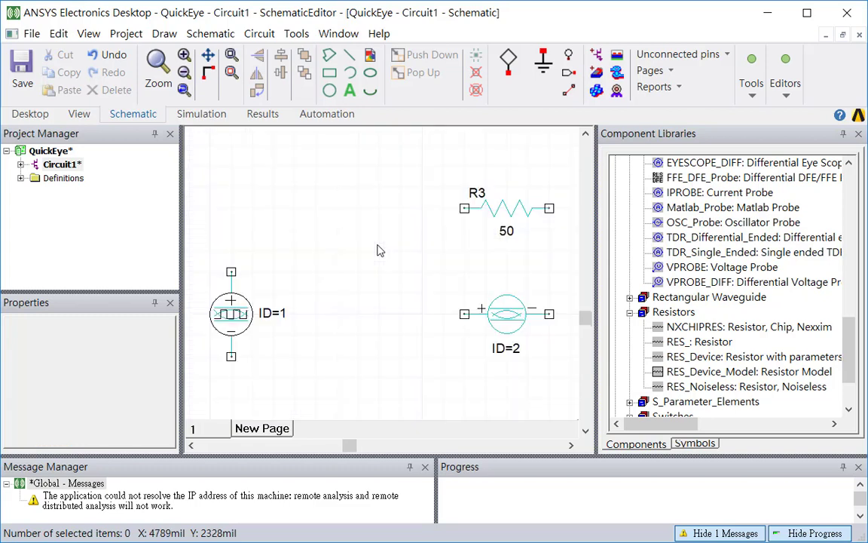
left_click(491, 321)
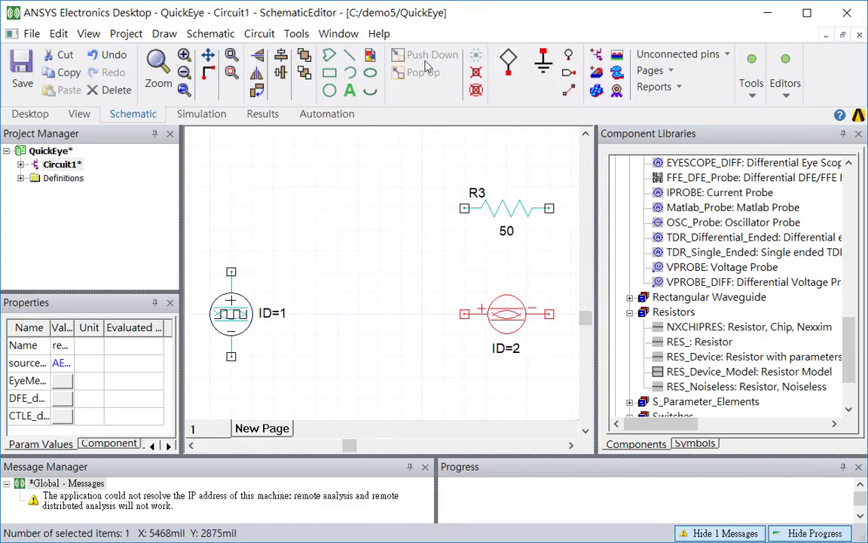
key("ctrl+r")
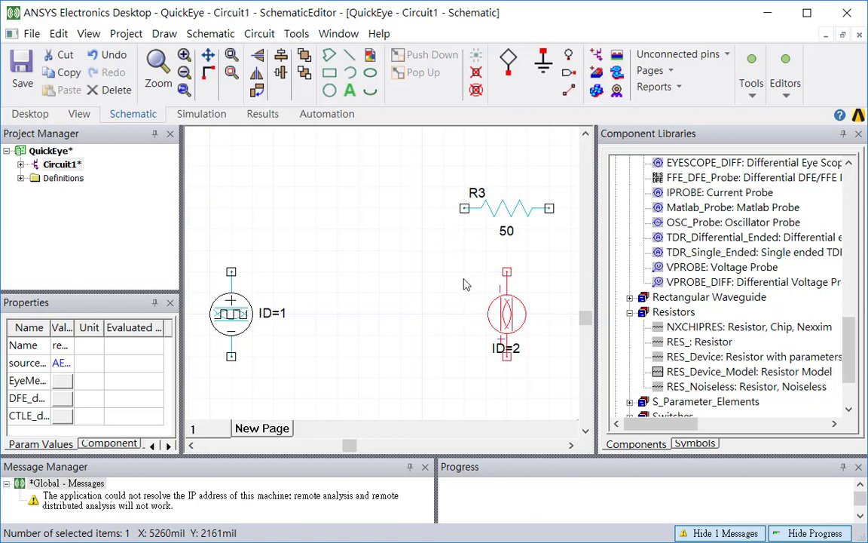
left_click(301, 226)
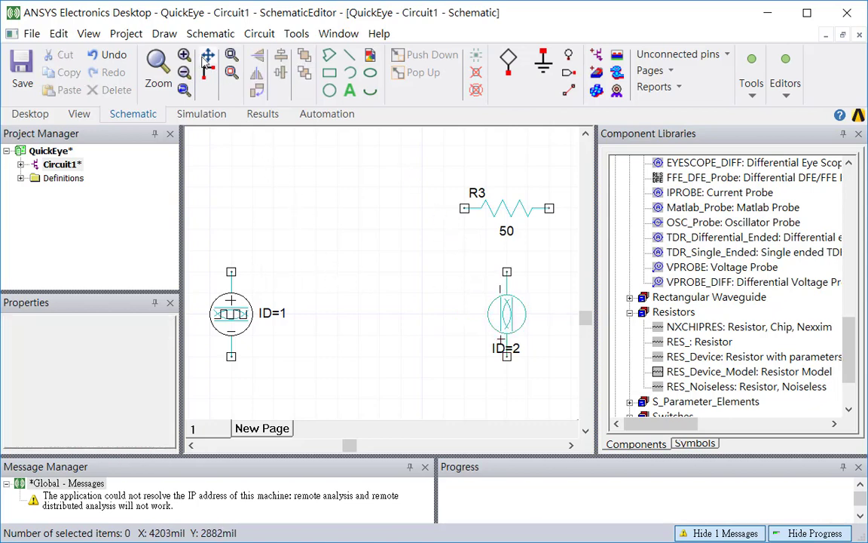
- Start the TRL tool for a microstrip coupled line (CPL) and create a new substrate definition
left_click(260, 34)
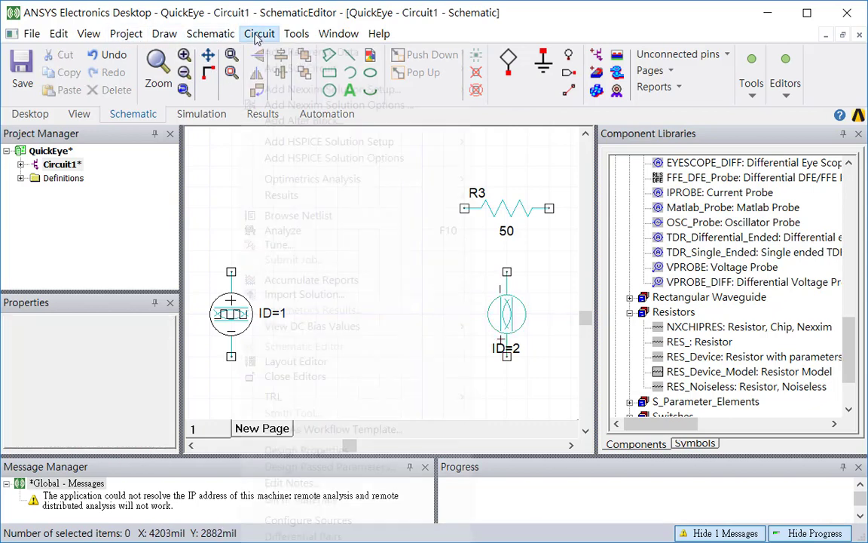
mouse_move(273, 397)
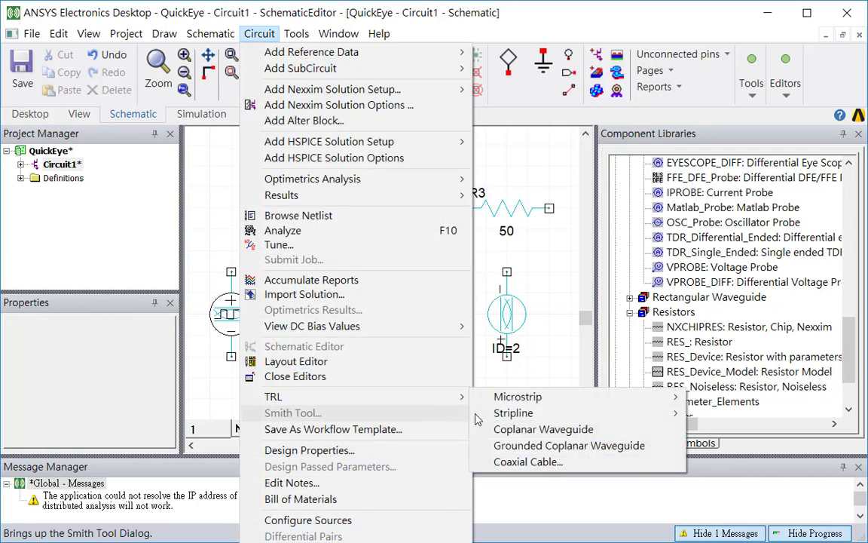
mouse_move(528, 400)
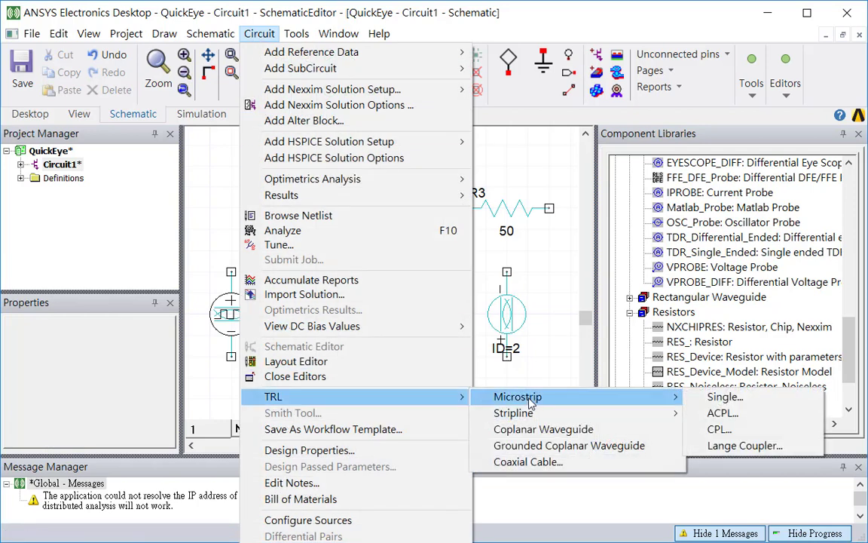
left_click(720, 429)
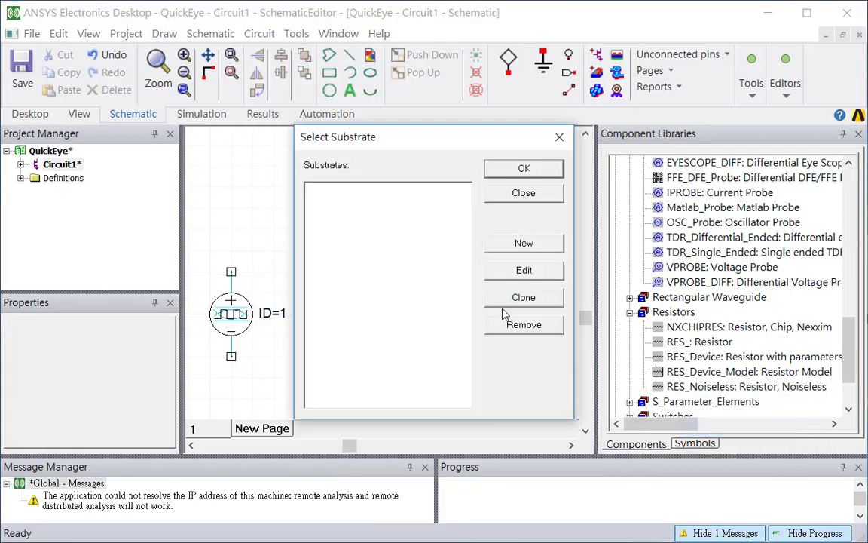
left_click(523, 247)
- Set the substrate's dielectric height H to 10 mil
left_click_drag(526, 131, 542, 132)
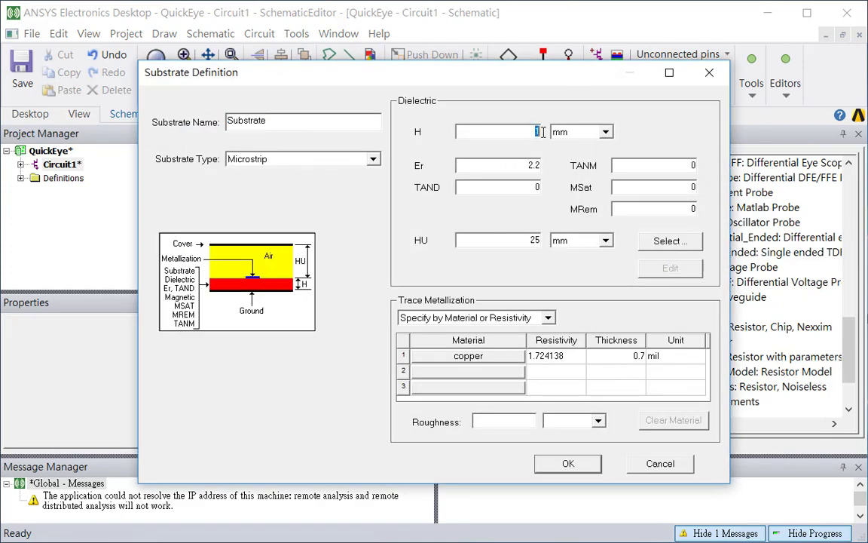
type("0")
left_click(605, 133)
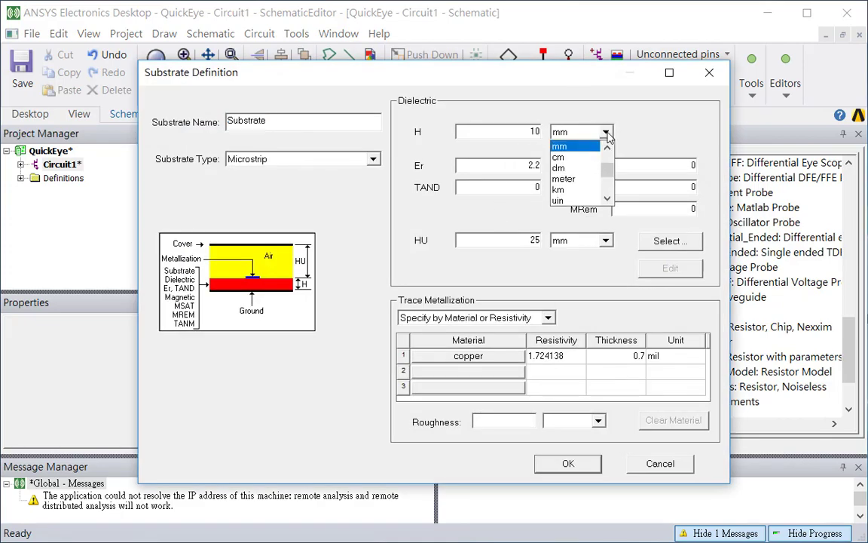
scroll(606, 198, "down", 1)
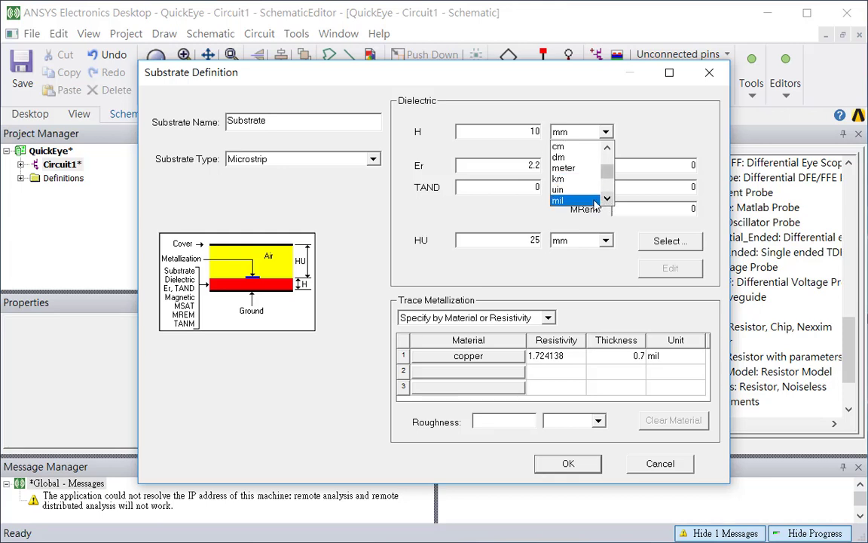
left_click(577, 199)
- Set the substrate's relative permittivity Er to 4.4 and its loss tangent TAND to 0.02
left_click_drag(528, 165, 559, 177)
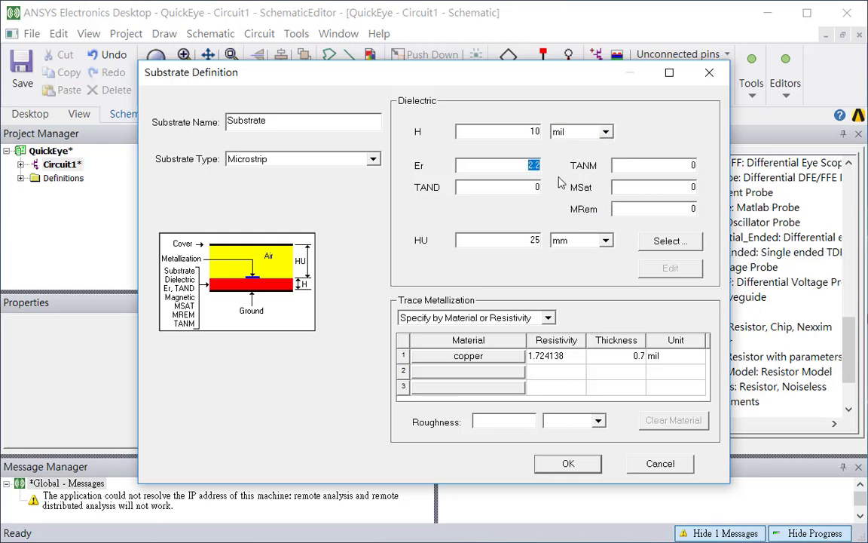
type("4.4")
type("0.02")
- Set the substrate's cover height HU to 100 mil
left_click_drag(533, 238, 569, 243)
type("100")
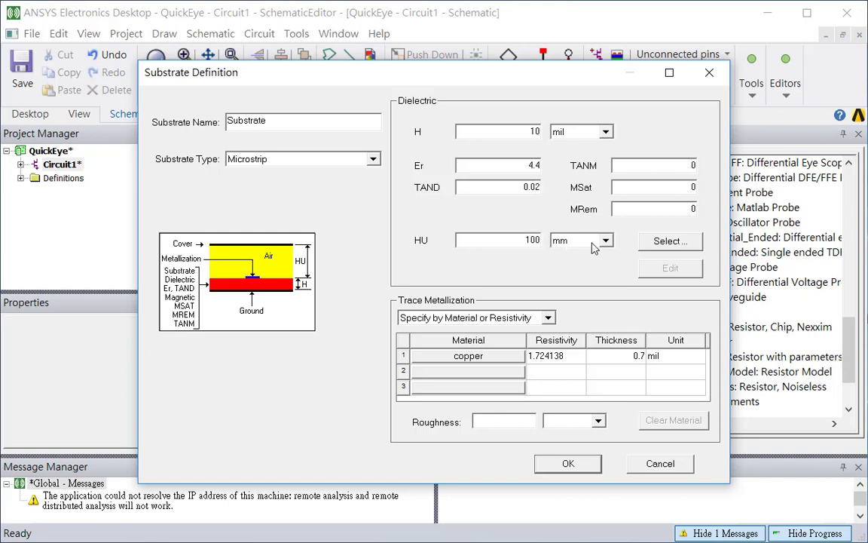
left_click(605, 240)
scroll(602, 305, "down", 2)
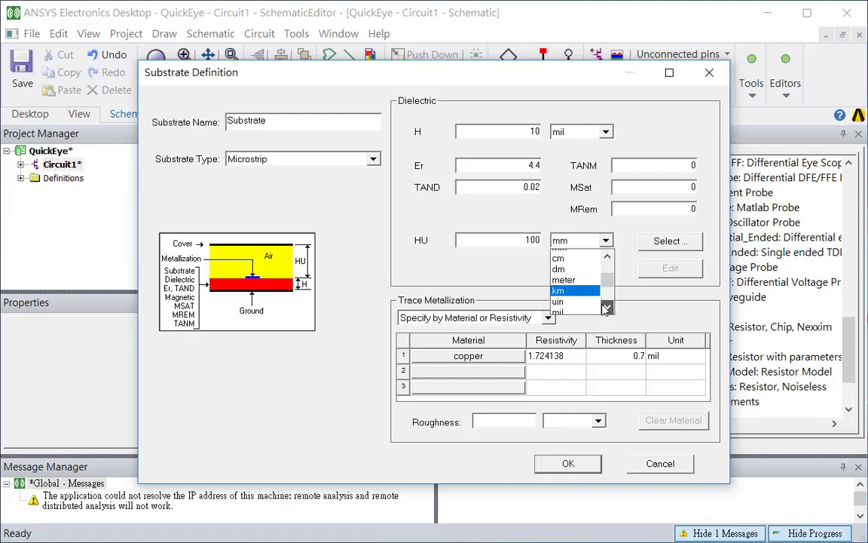
left_click(595, 307)
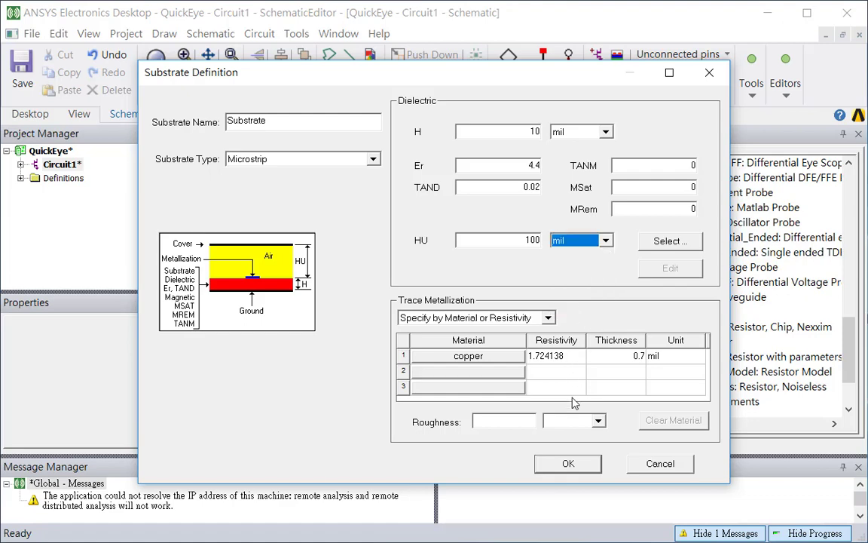
- Accept the substrate for the coupled line, choosing Zo/Ze as the electrical input and mil as the dimension unit
left_click(578, 465)
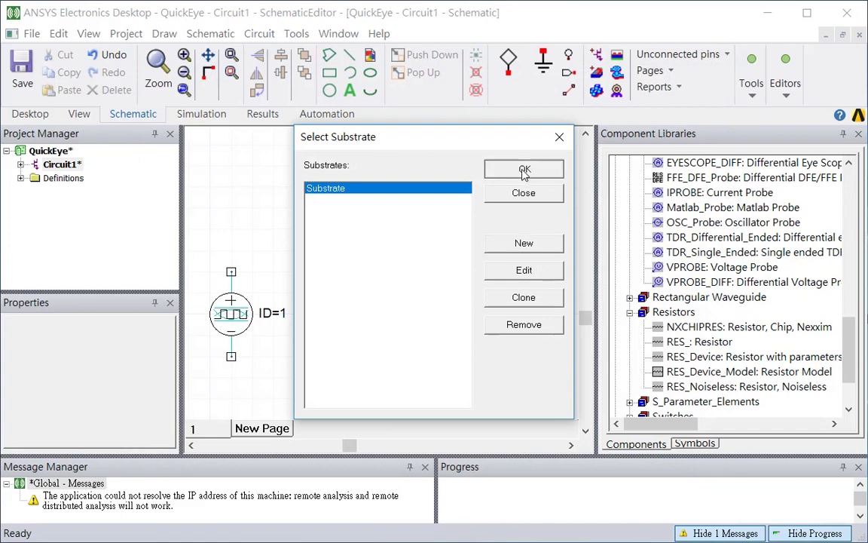
left_click(524, 169)
left_click(547, 229)
left_click(596, 218)
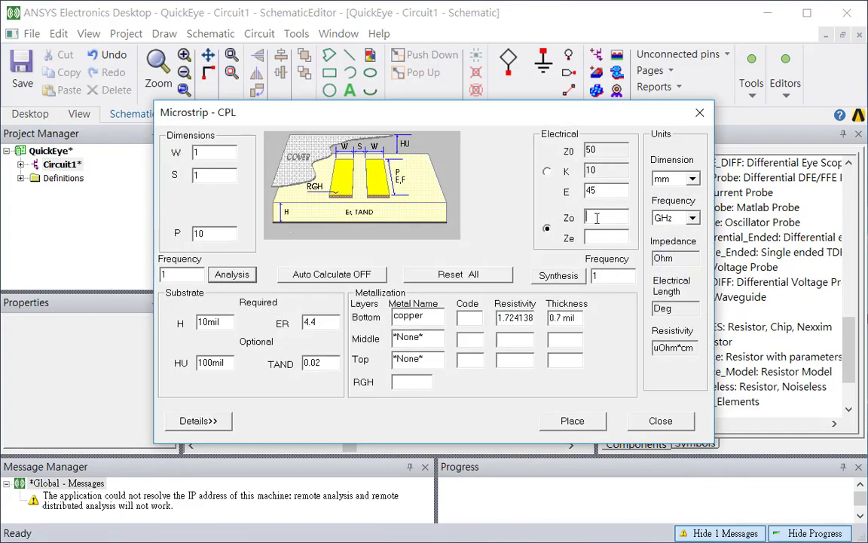
left_click(692, 179)
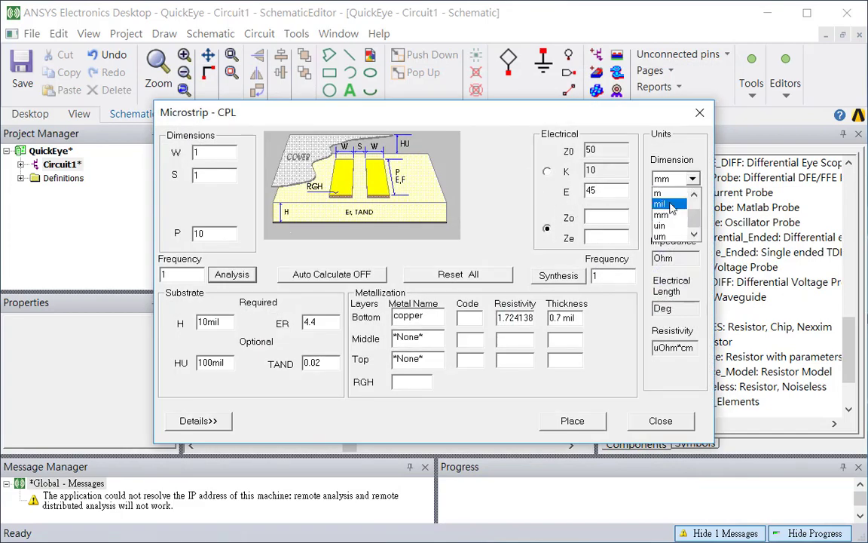
left_click(667, 208)
- Synthesize the coupled line for Zo 50 and Ze 60 ohms at 10 GHz and place it between the eye source and probe
left_click(619, 217)
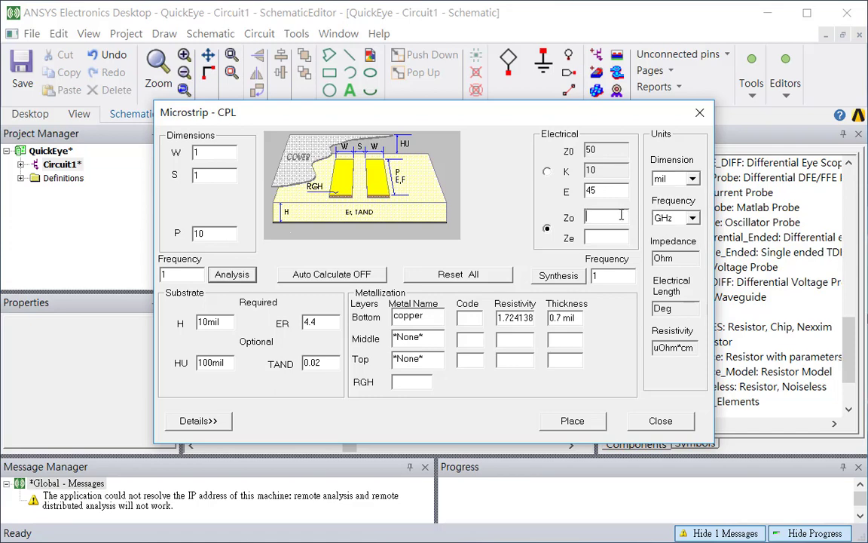
type("50")
left_click(558, 276)
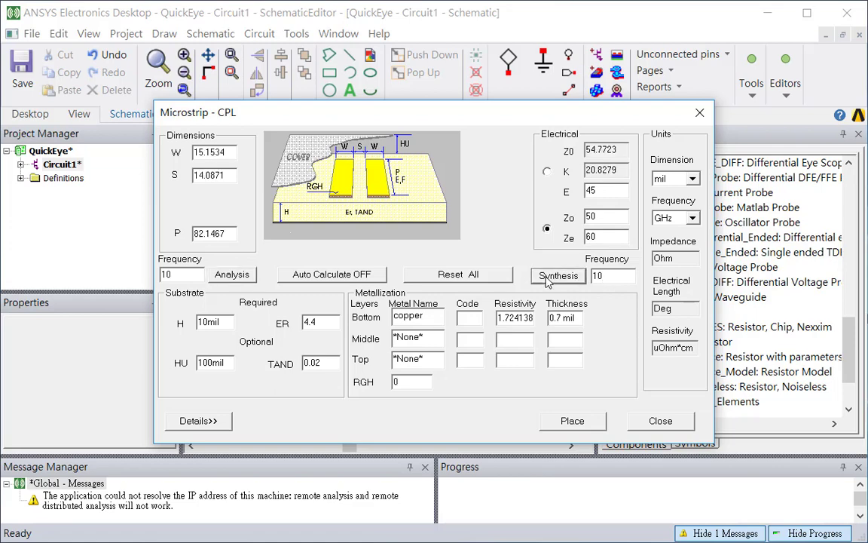
left_click(594, 421)
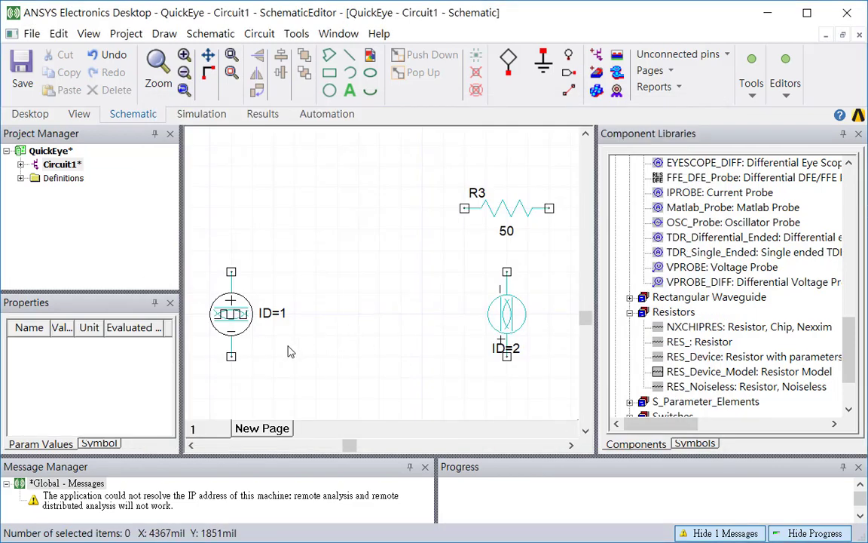
left_click(397, 235)
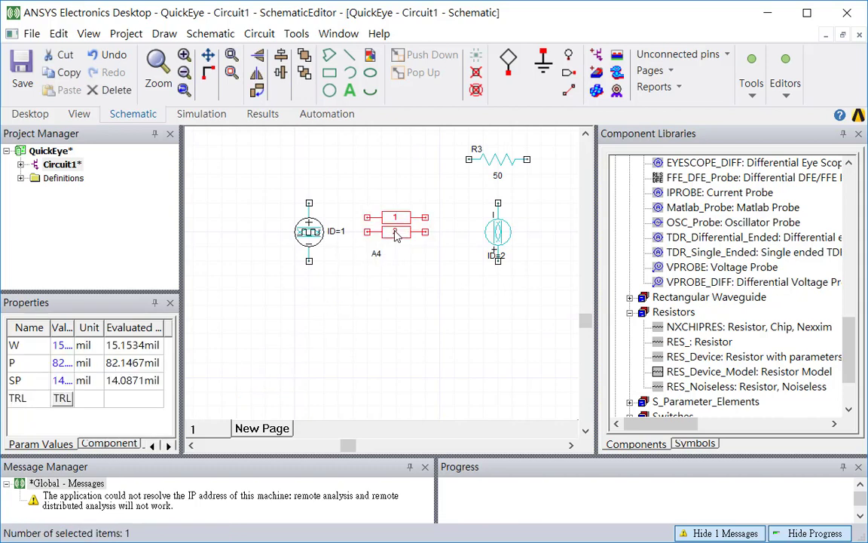
- Wire the eye source's positive and negative terminals to the input pins of coupled lines 1 and 2
left_click(309, 203)
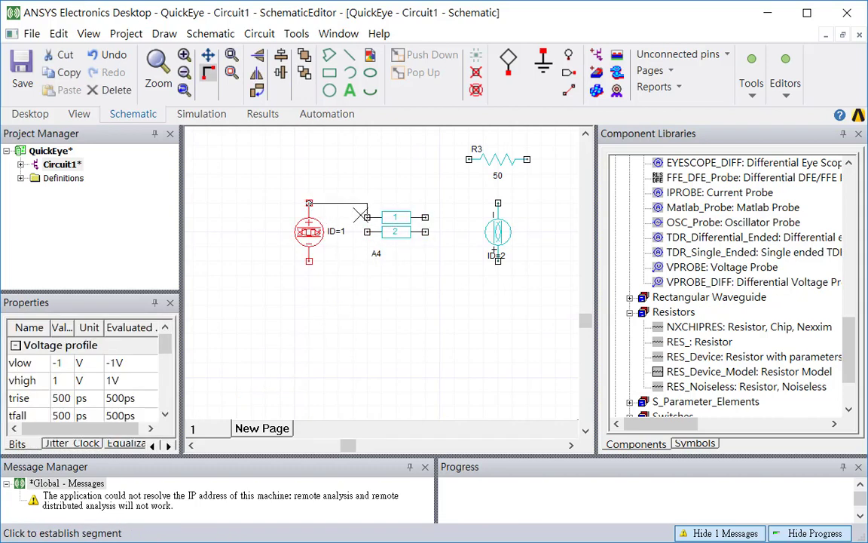
left_click(367, 217)
left_click(367, 232)
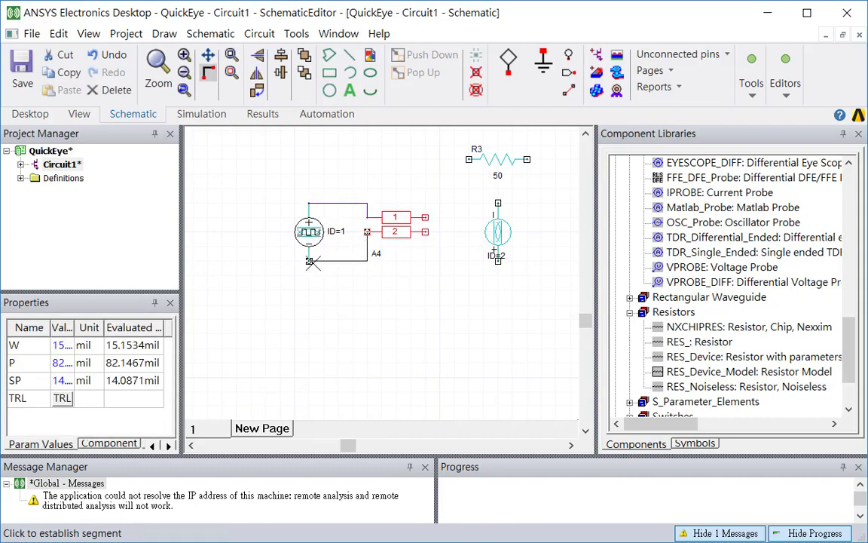
left_click(309, 262)
- Wire the output pins of coupled lines 1 and 2 to the eye probe's upper and lower terminals
left_click(425, 217)
left_click(455, 203)
left_click(498, 204)
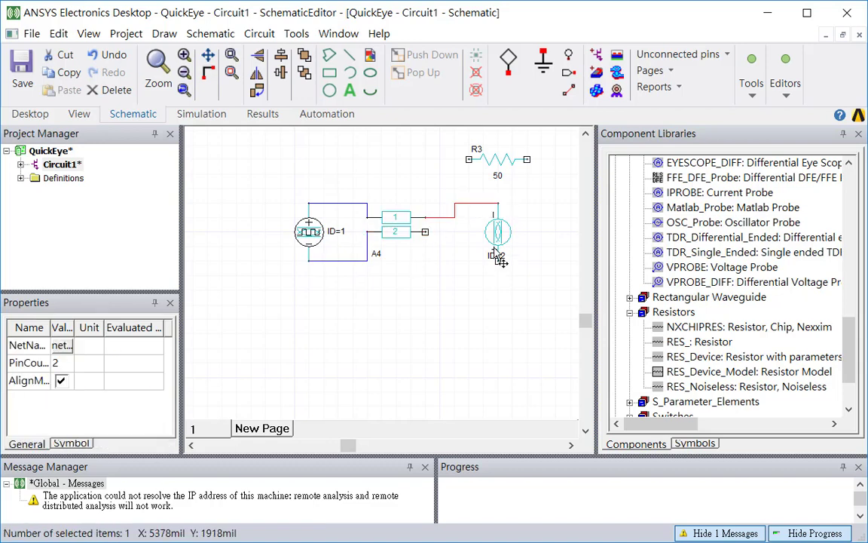
left_click(498, 261)
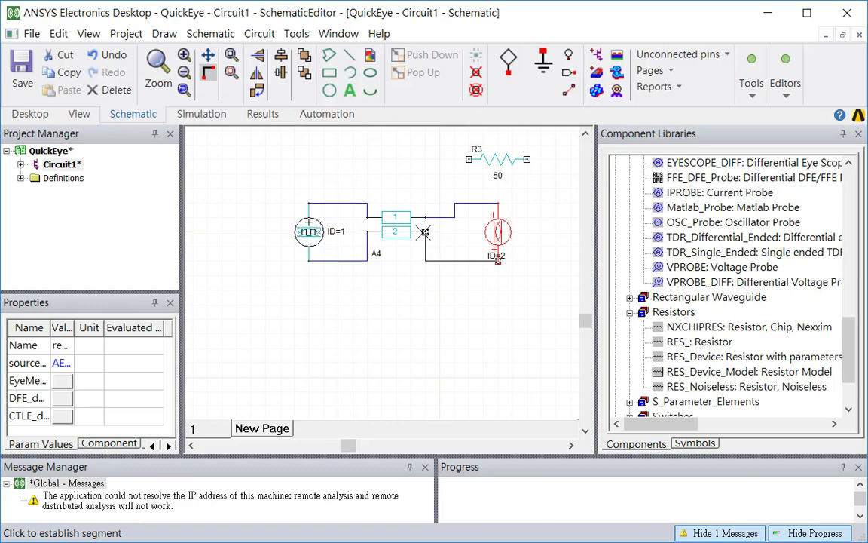
left_click(425, 232)
- Move the 50-ohm resistor to the eye probe's upper terminal and place a copy of it at the lower terminal
left_click_drag(504, 160, 533, 211)
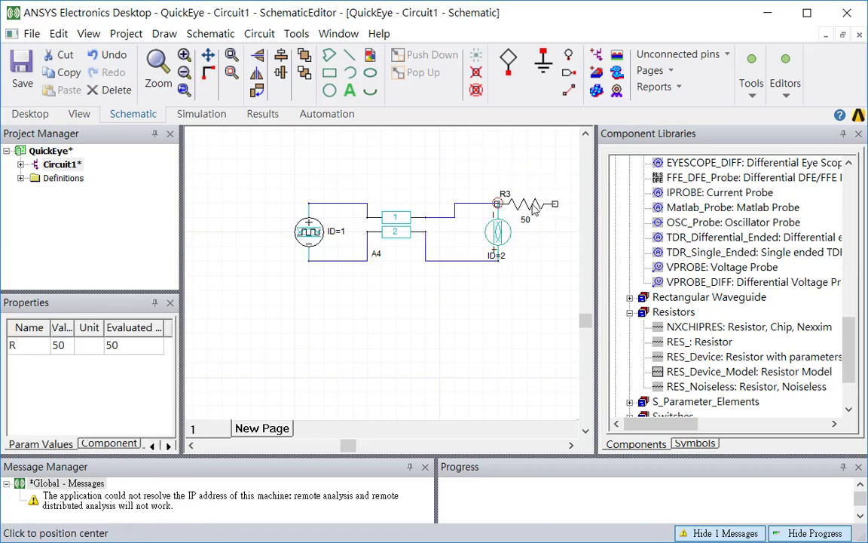
left_click(532, 211)
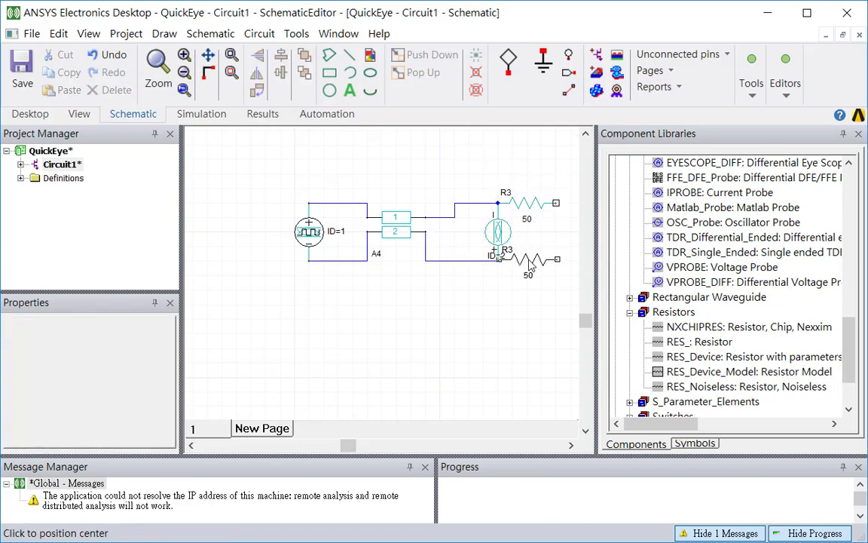
left_click(531, 265)
- Hide the component libraries and attach a ground to the free end of each 50-ohm resistor
scroll(531, 264, "up", 1)
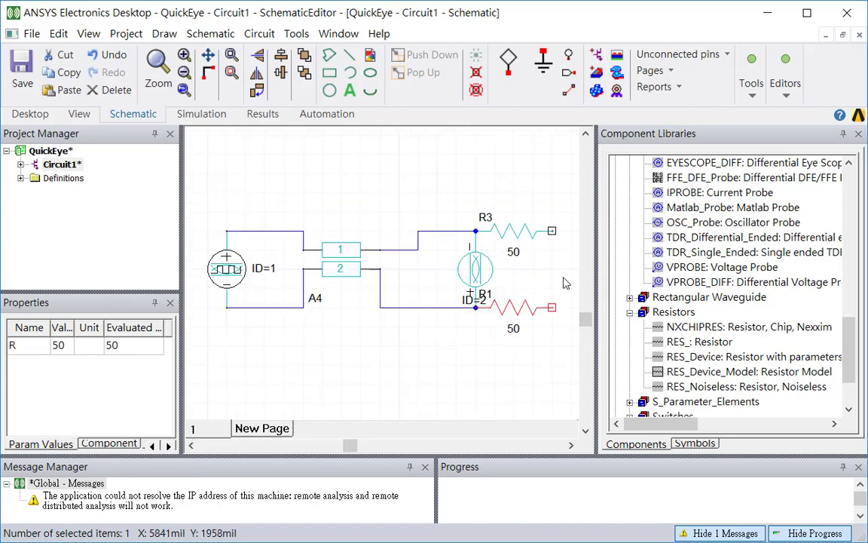
left_click(859, 134)
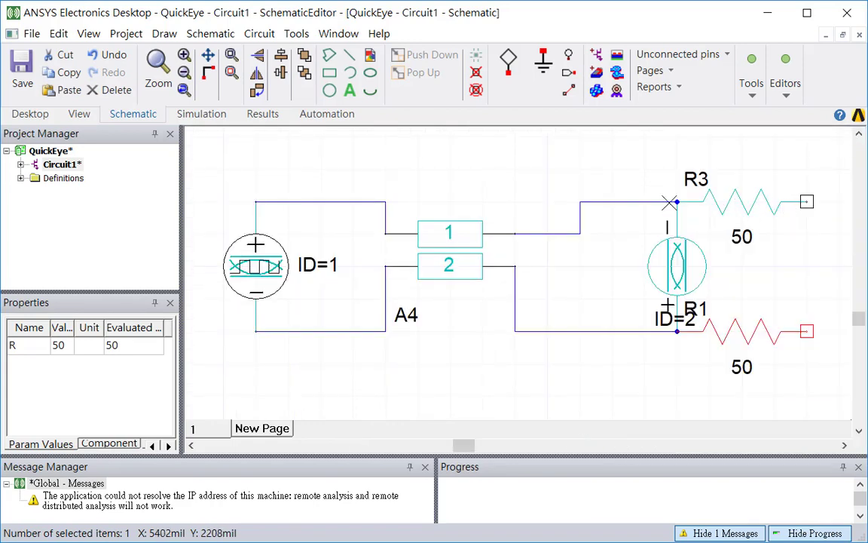
scroll(668, 210, "down", 1)
scroll(669, 215, "down", 1)
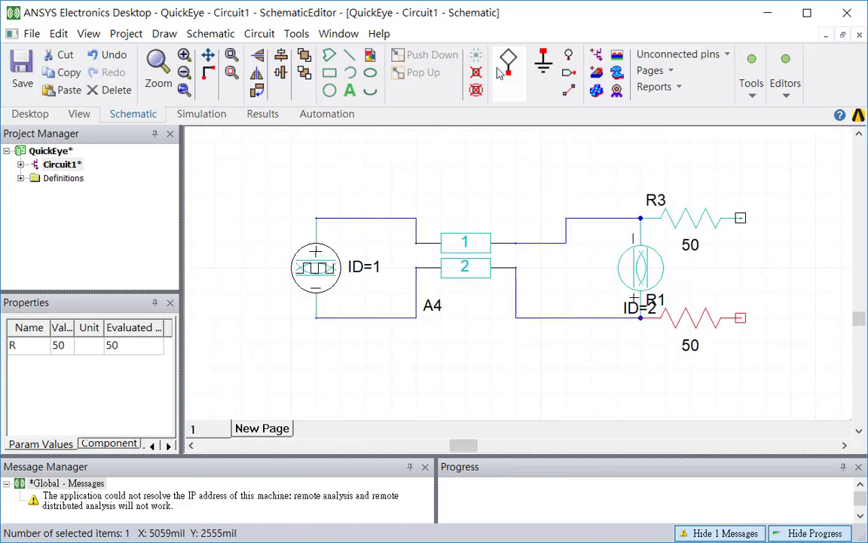
left_click(543, 64)
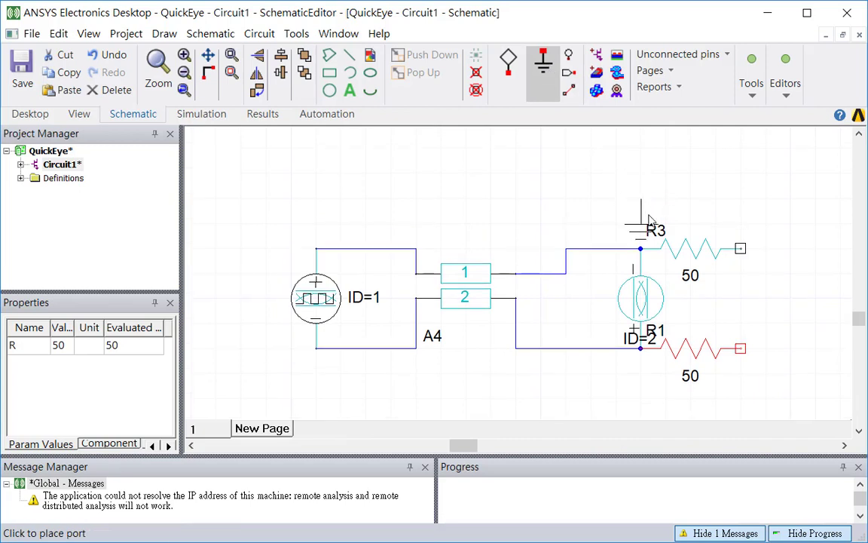
left_click(742, 249)
left_click(742, 349)
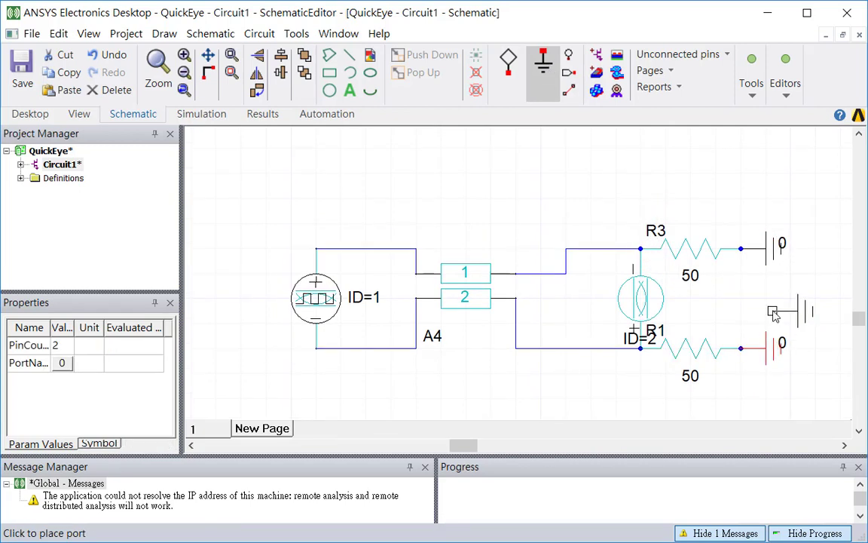
key("Escape")
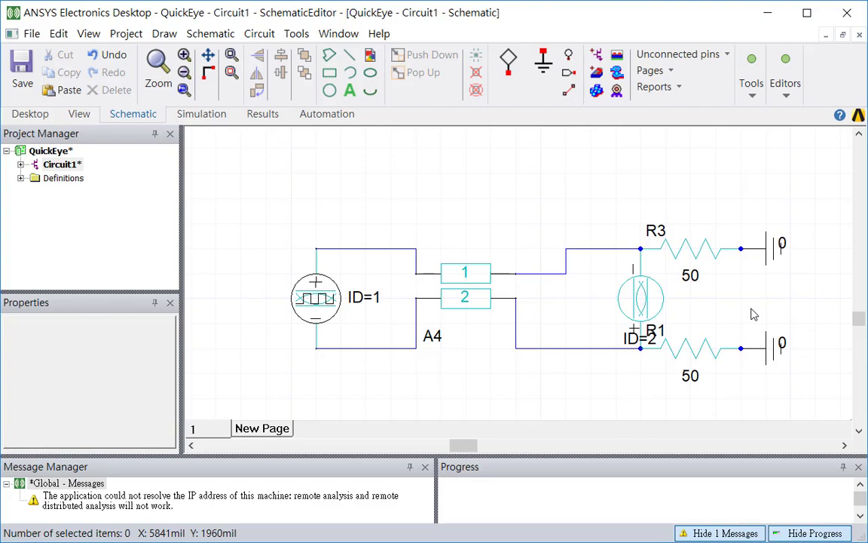
- Set the coupled microstrip line's physical length P to 8000 mil
double_click(457, 296)
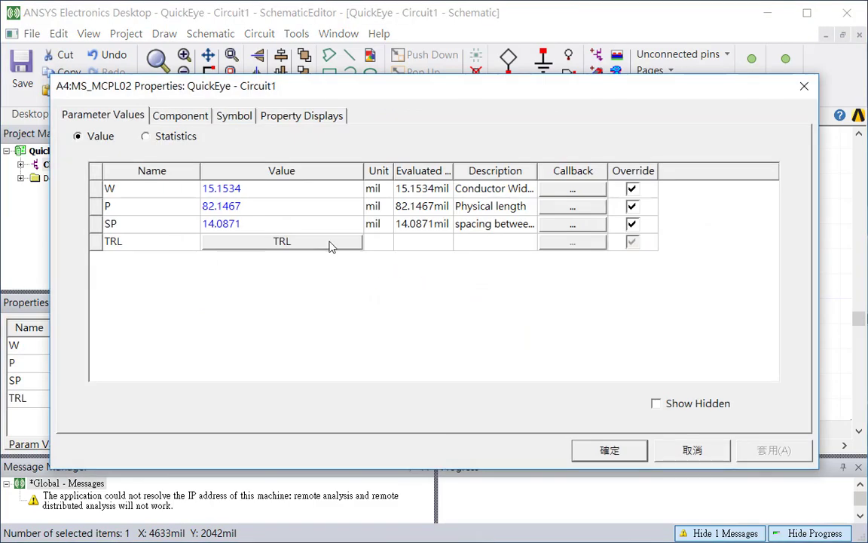
left_click(296, 207)
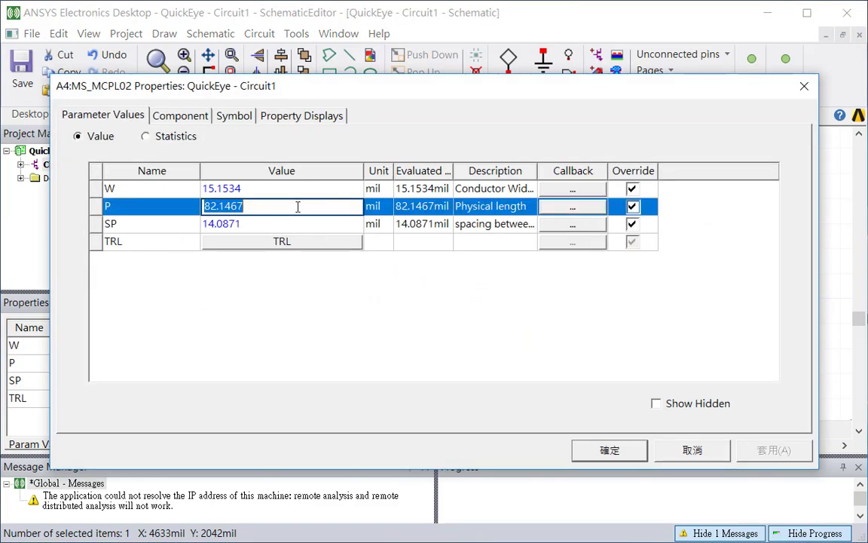
type("8000")
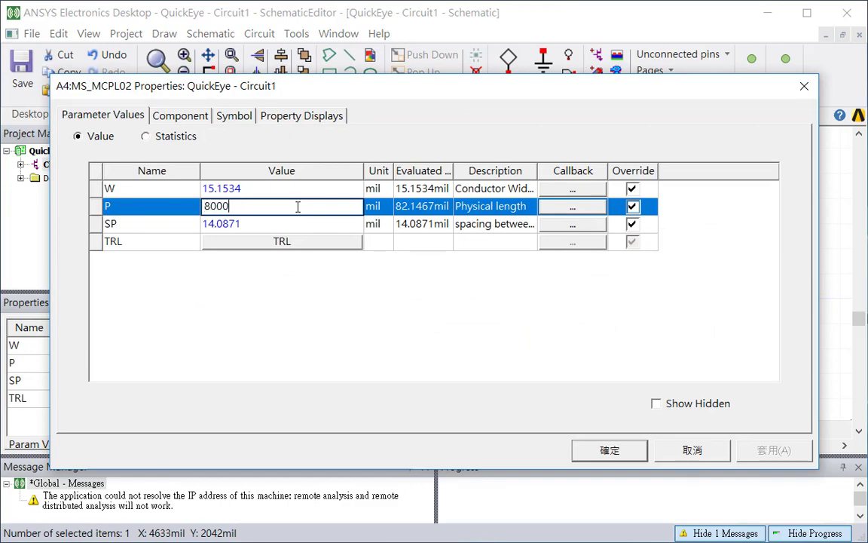
left_click(329, 276)
left_click(607, 450)
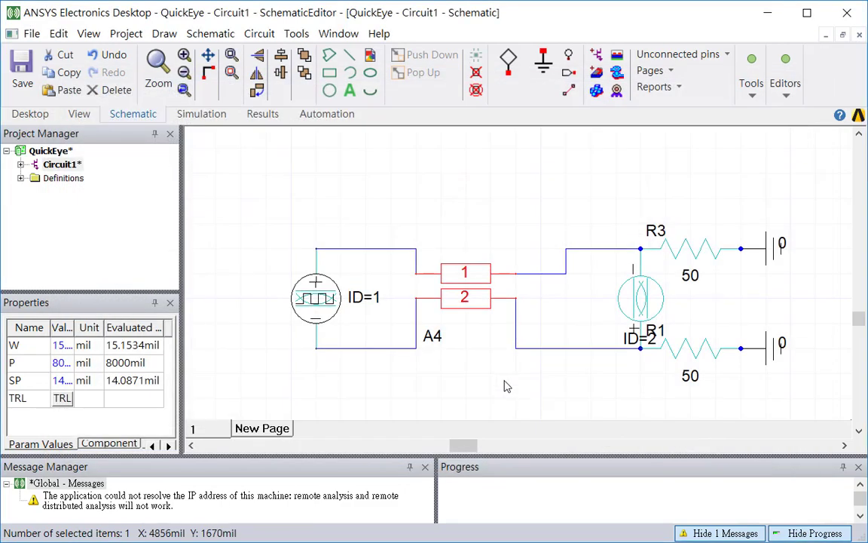
left_click(504, 384)
- Set the differential eye source's rise time trise and fall time tfall to 20 ps
double_click(318, 321)
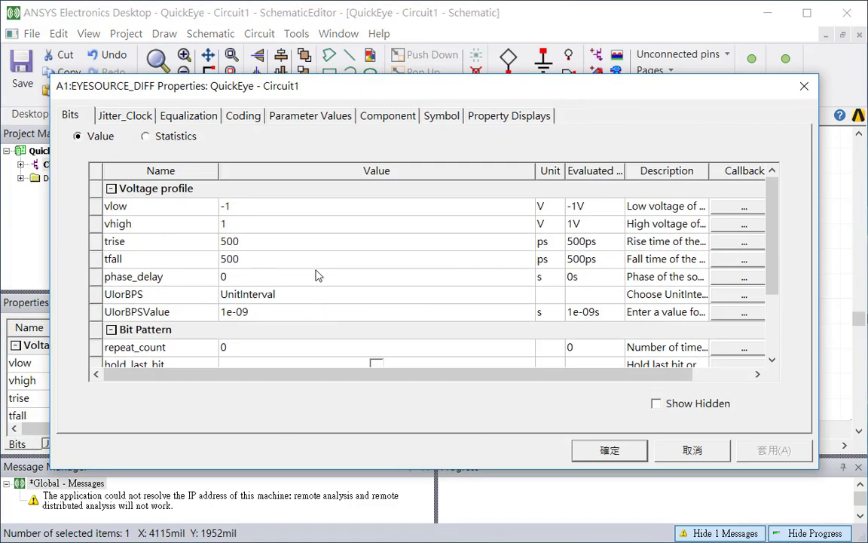
left_click(308, 242)
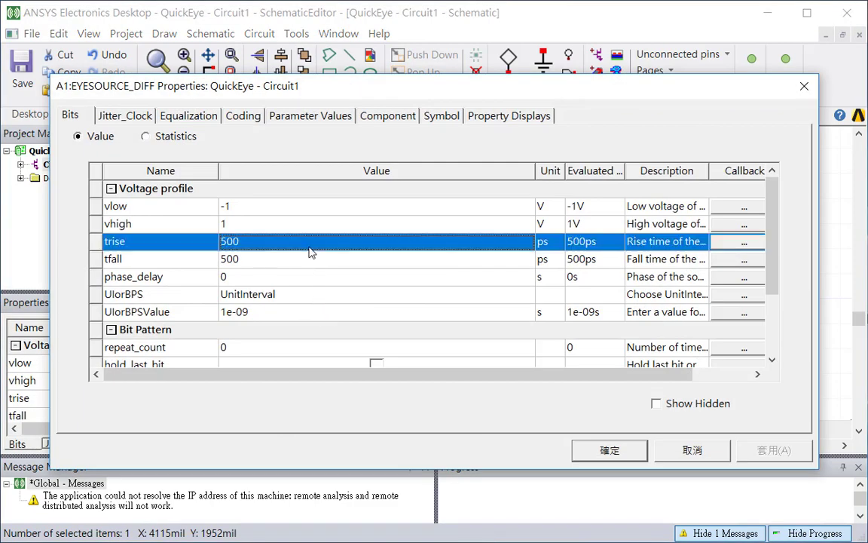
left_click(308, 246)
type("10")
left_click(310, 258)
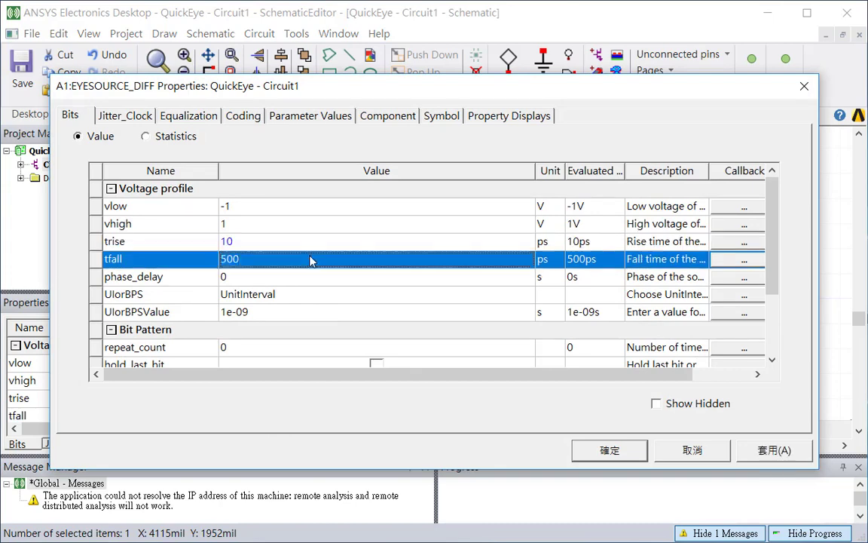
left_click(310, 260)
left_click(311, 243)
left_click(313, 246)
type("20")
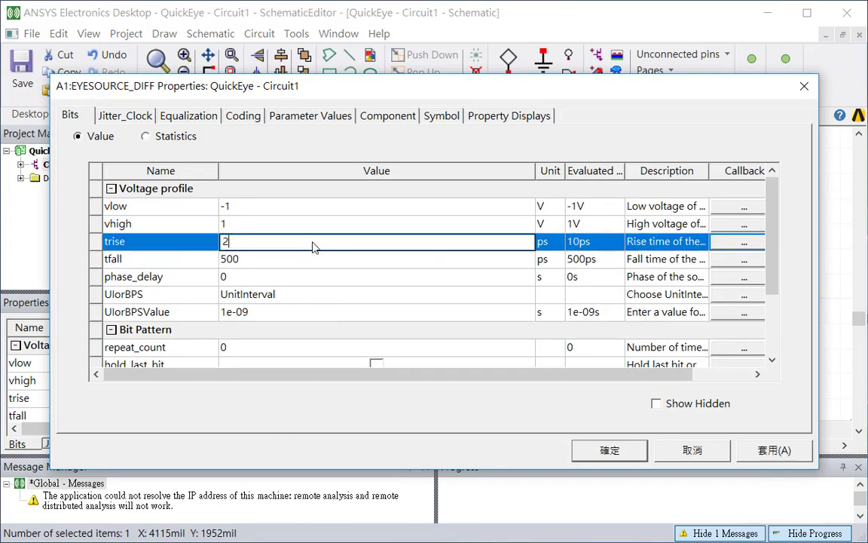
left_click(308, 260)
left_click(307, 260)
type("20")
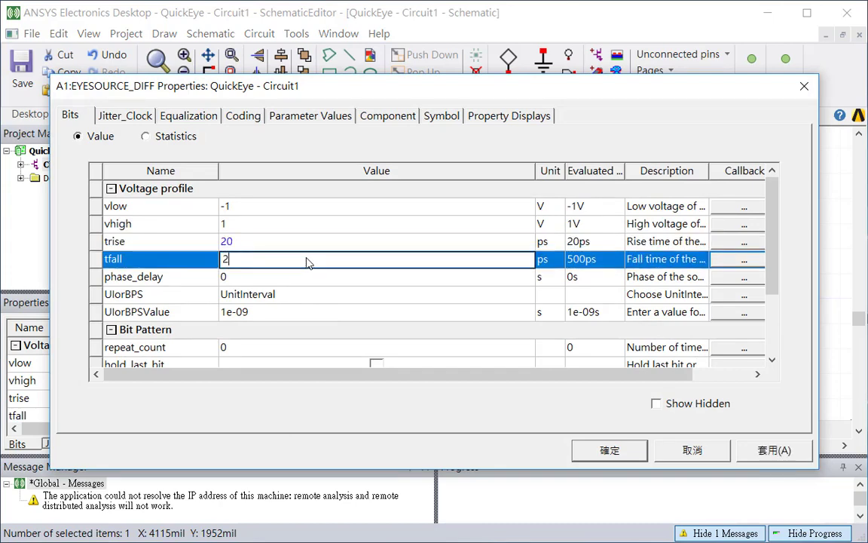
- Define the eye source's data rate as BitsPerSecond with a UIorBPSValue of 25e9
left_click(283, 315)
left_click(284, 315)
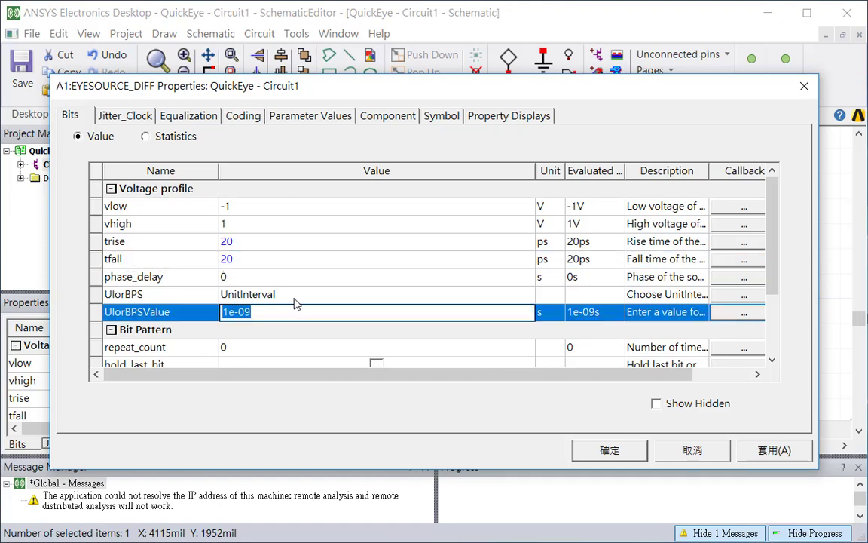
left_click(294, 298)
left_click(287, 329)
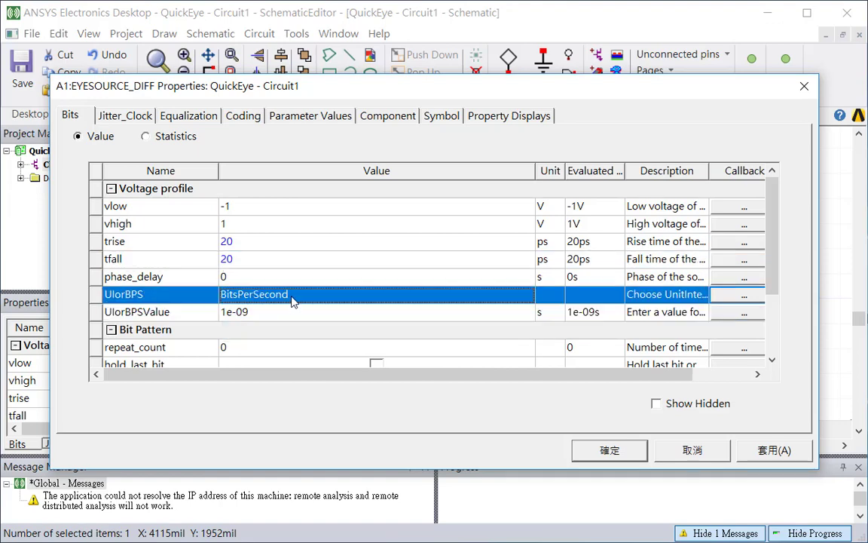
left_click(293, 300)
left_click(400, 319)
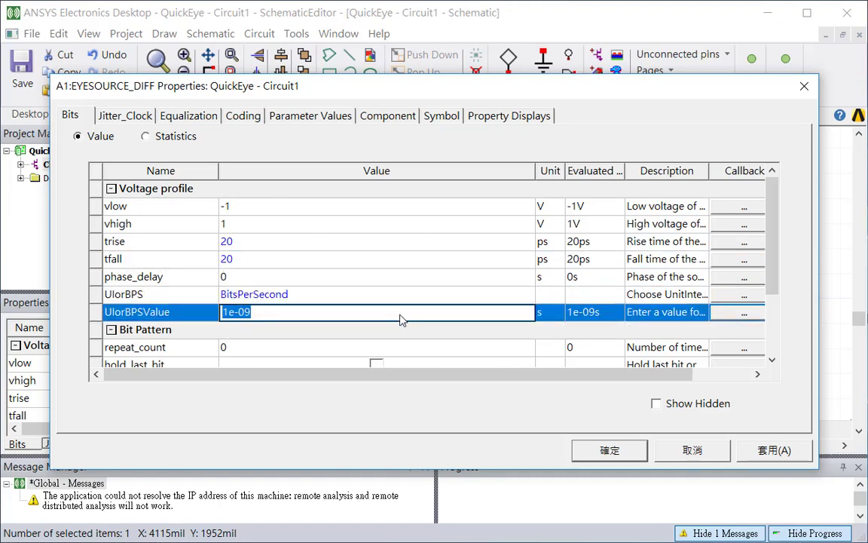
type("25e9")
left_click(585, 450)
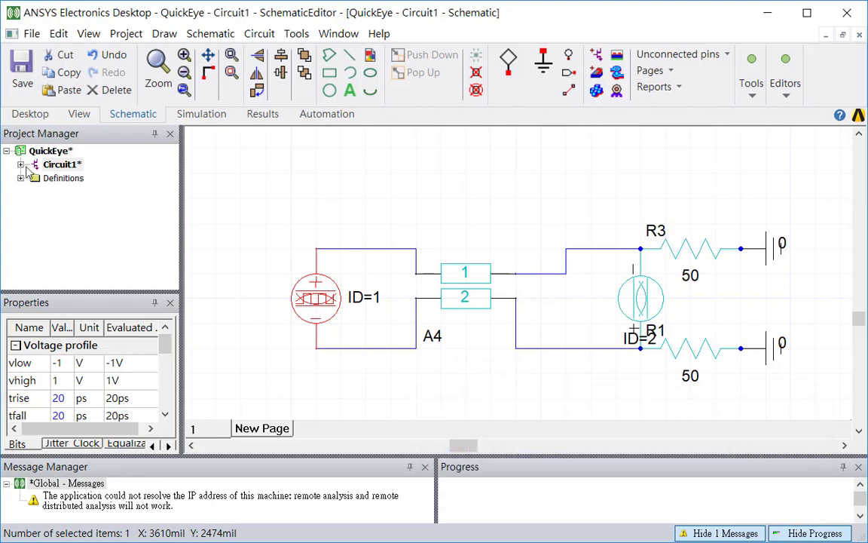
- Add a Quick Eye Analysis solution setup with default settings to Circuit1 and save the project
double_click(26, 165)
right_click(68, 218)
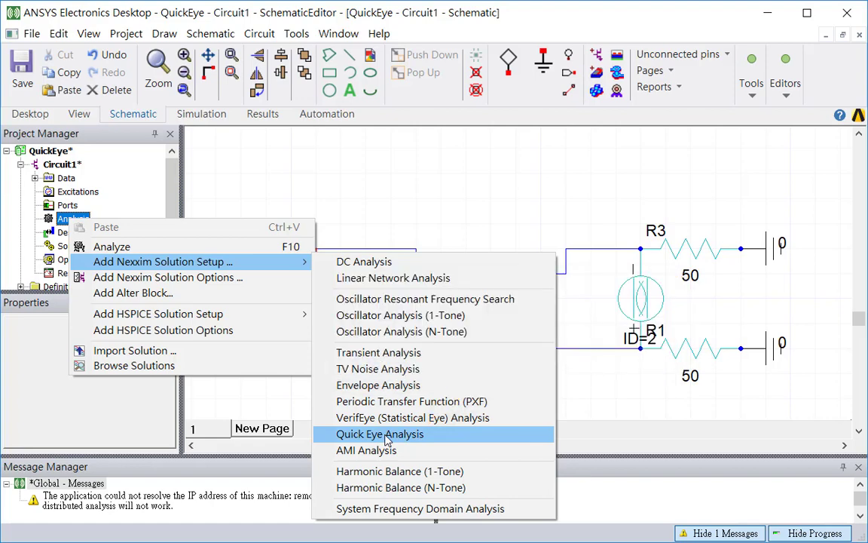
left_click(387, 435)
left_click(510, 491)
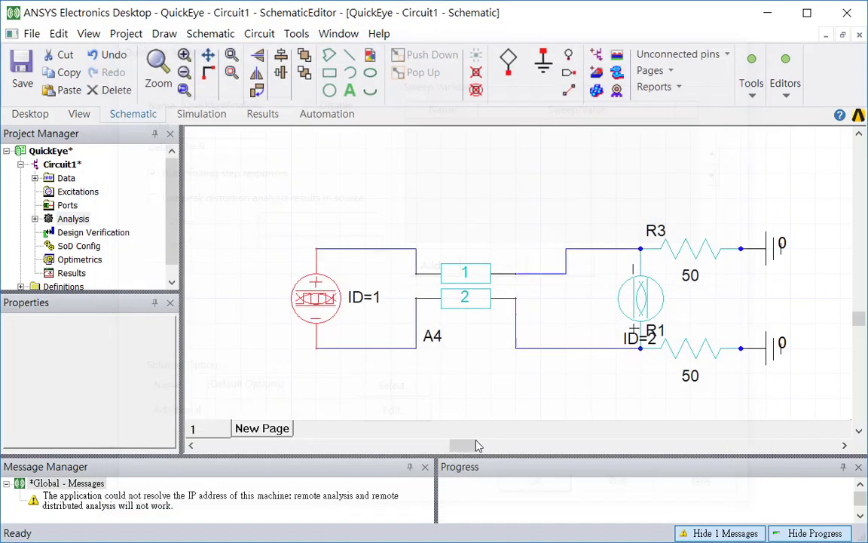
left_click(22, 71)
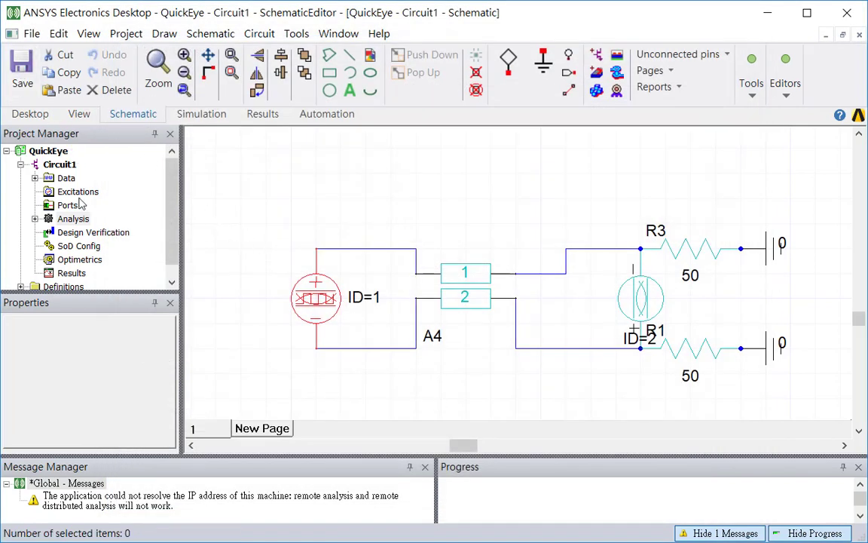
- Run the simulation of the QuickEyeAnalysis setup in Circuit1
left_click(35, 219)
left_click(68, 232)
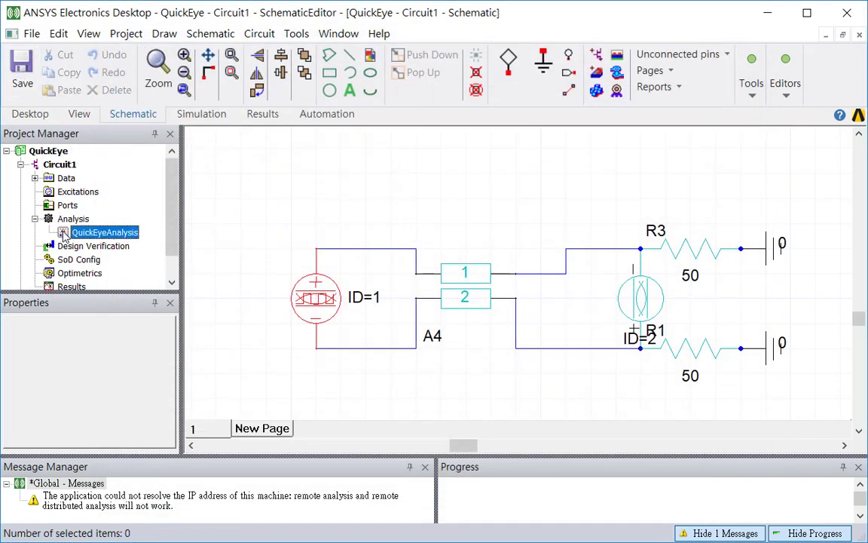
right_click(66, 232)
left_click(111, 297)
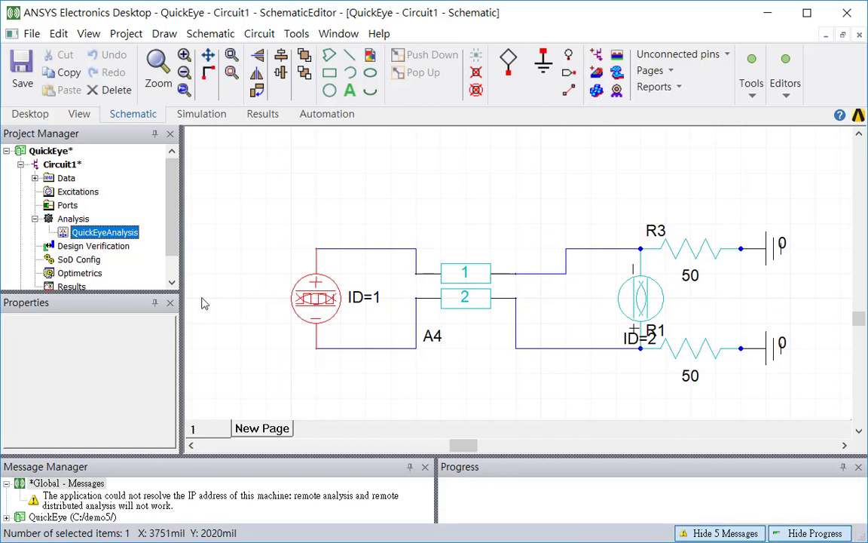
- Create a statistical eye report of AEYEPROBE(required) from the QuickEyeAnalysis solution over the UI domain
left_click(253, 118)
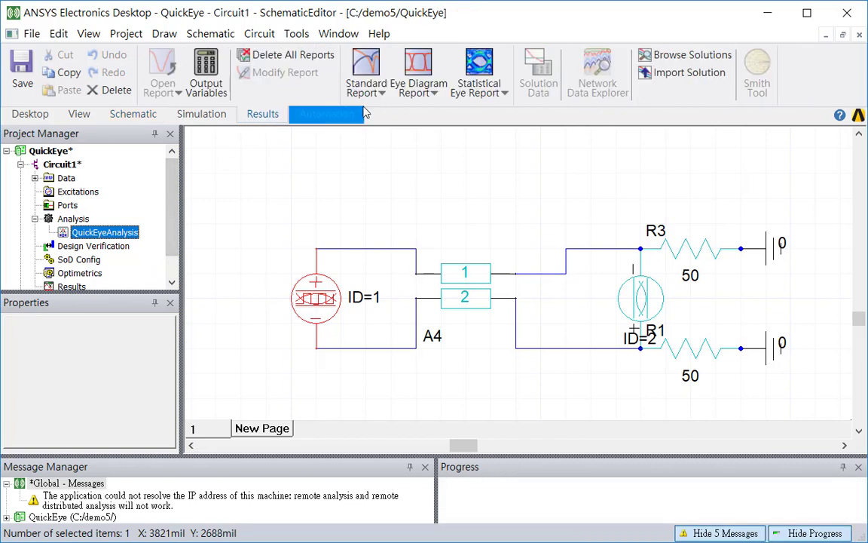
left_click(472, 100)
key("Escape")
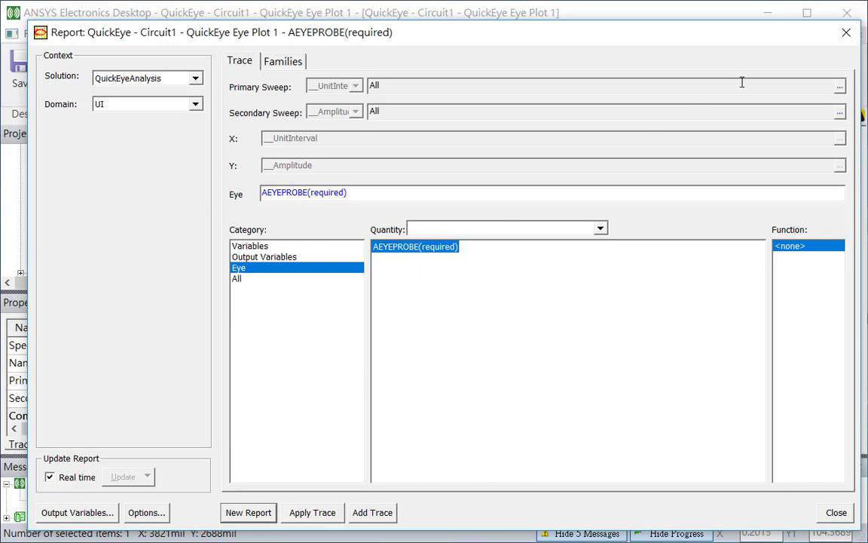
key("Escape")
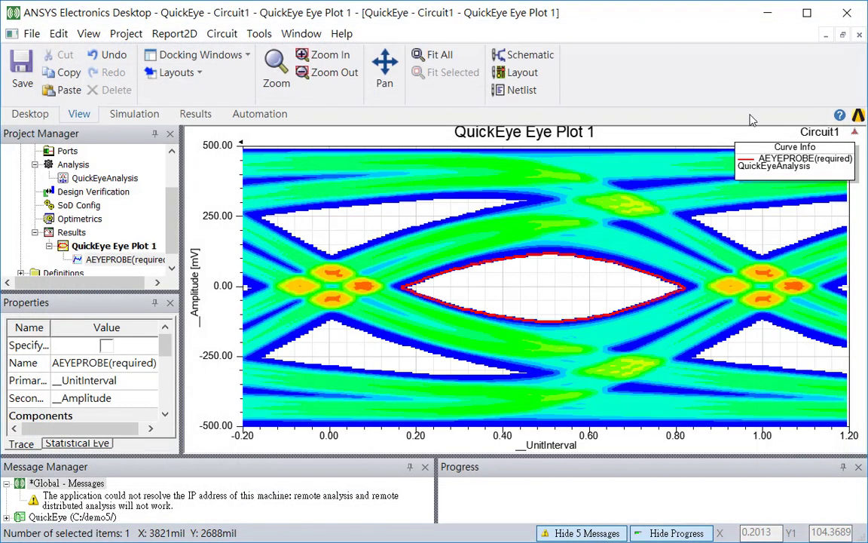
- Add all eye measurements as trace characteristics to QuickEye Eye Plot 1
left_click(603, 289)
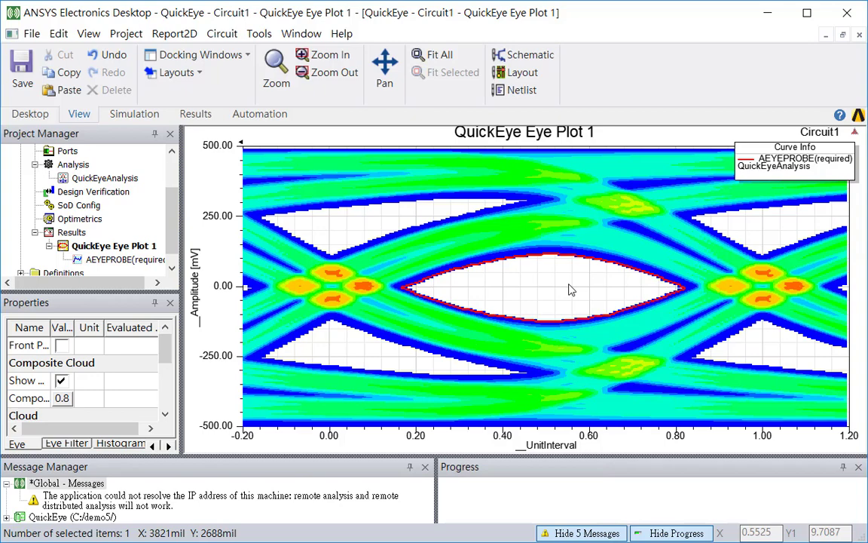
right_click(570, 291)
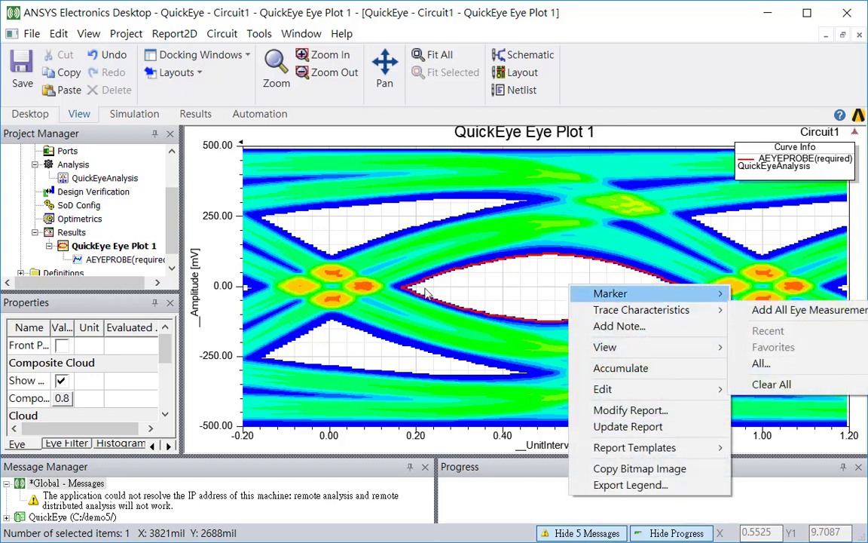
right_click(379, 220)
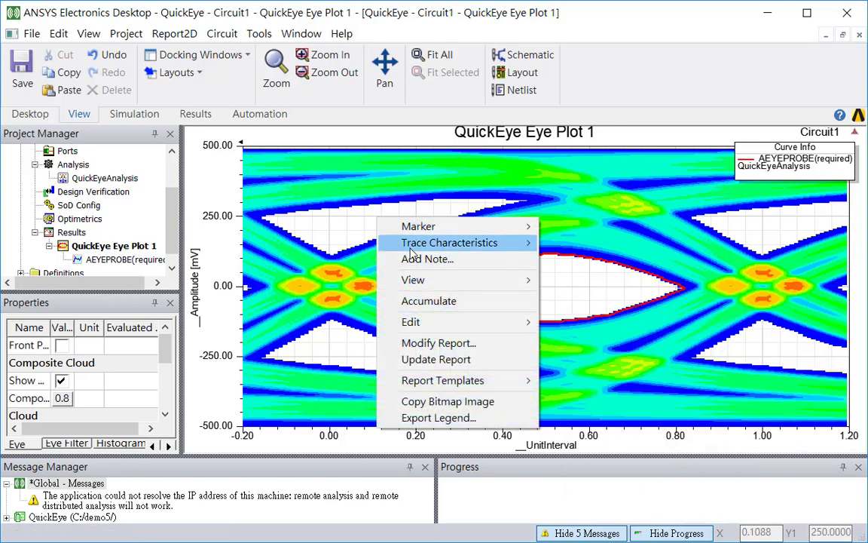
mouse_move(493, 239)
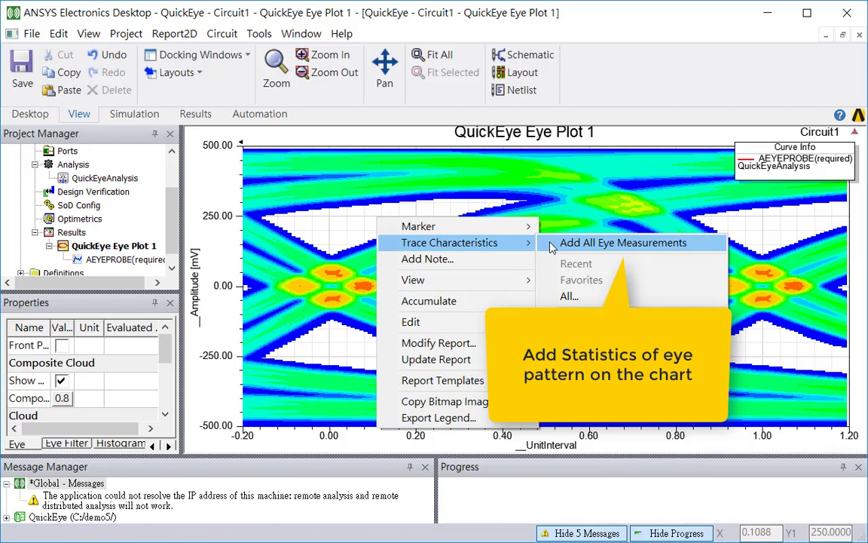
left_click(551, 247)
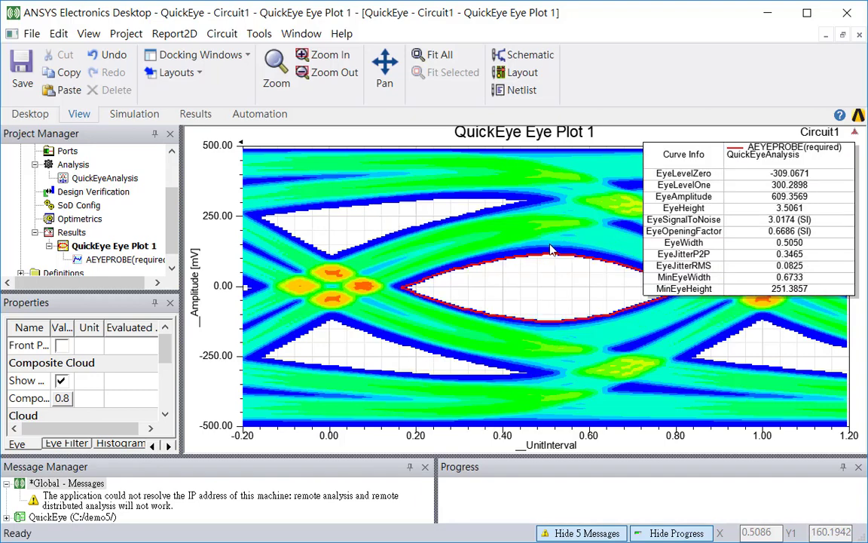
- Enable Show Histogram in the eye plot's properties and apply it
double_click(551, 280)
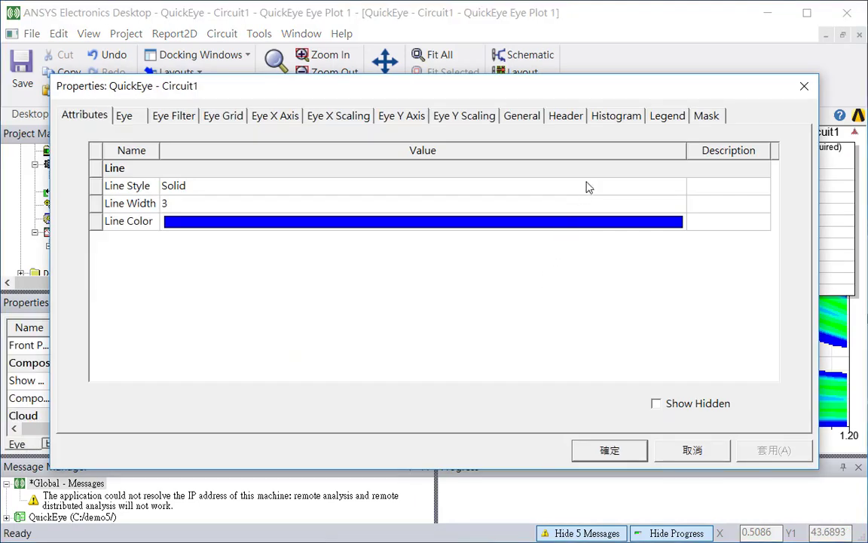
left_click(616, 118)
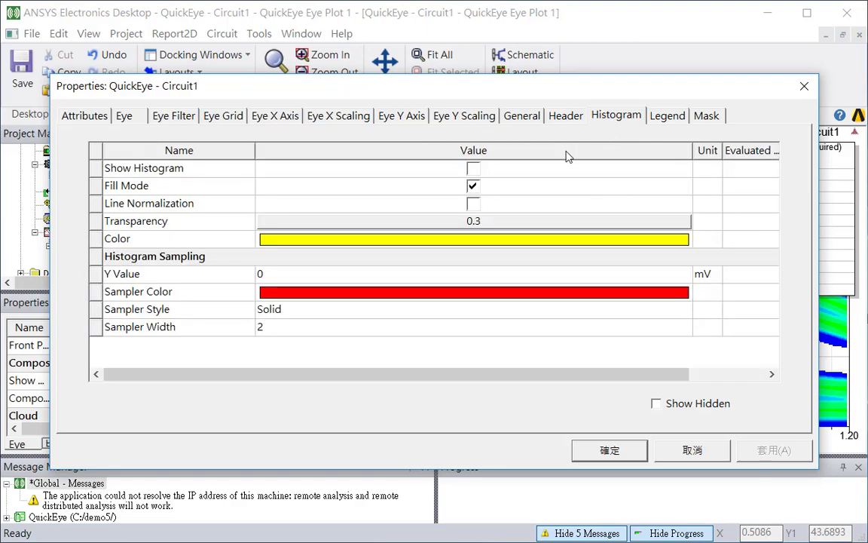
left_click(472, 168)
left_click(588, 447)
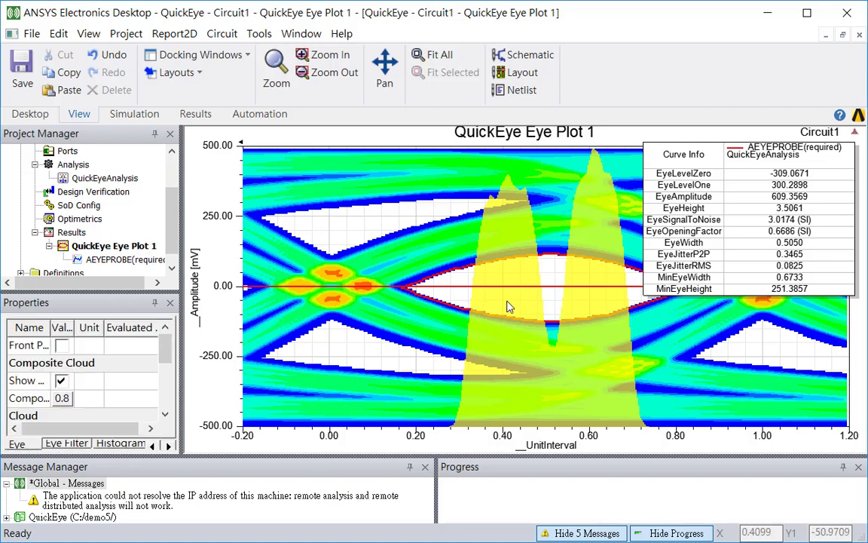
- Disable Show Histogram in the eye plot's properties to hide the histogram
double_click(464, 297)
left_click(472, 167)
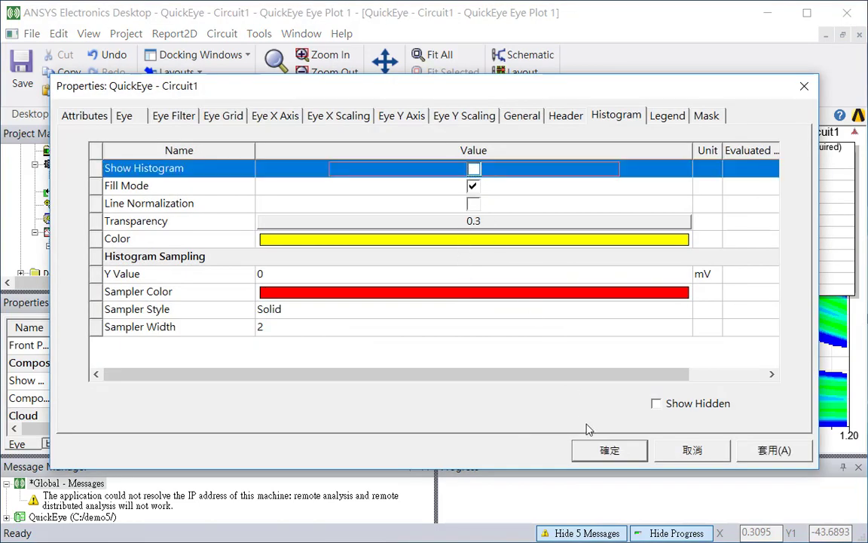
left_click(599, 450)
right_click(507, 281)
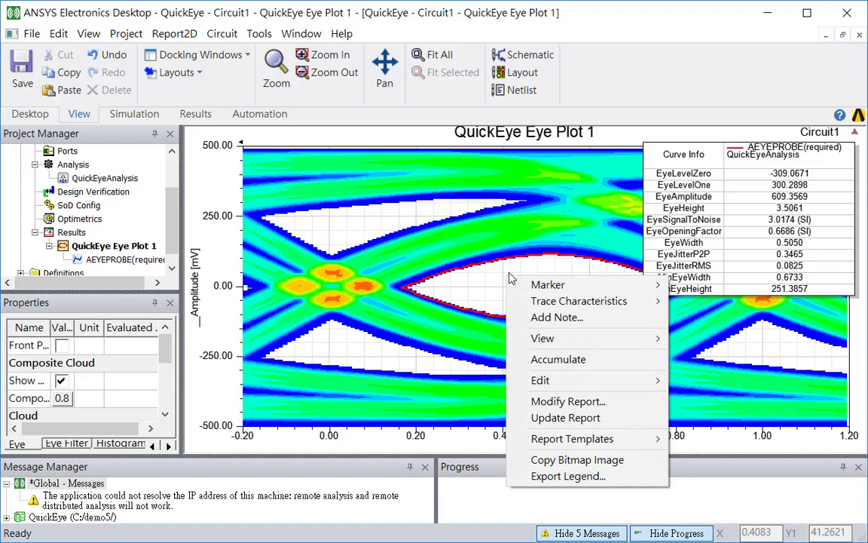
- Open the eye plot's mask dataset for editing and enter the first polygon point at 0.4, 0 mV
double_click(459, 241)
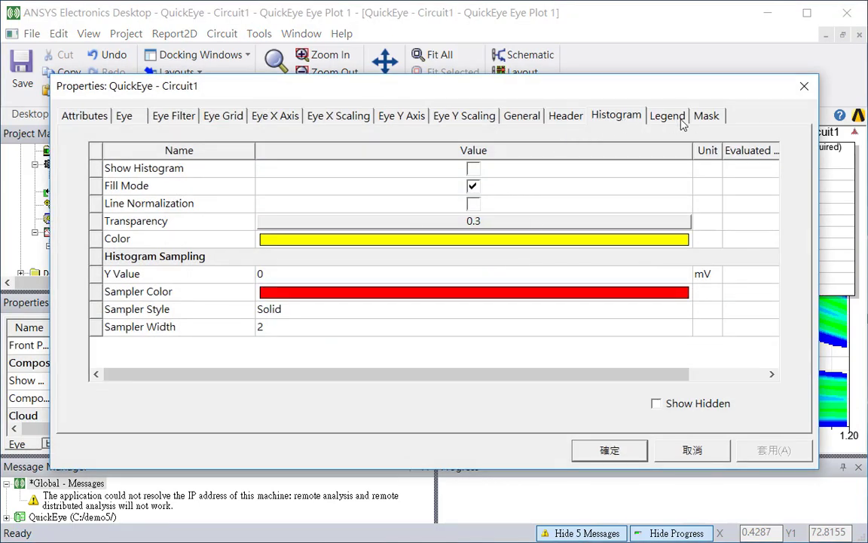
left_click(705, 116)
left_click(461, 240)
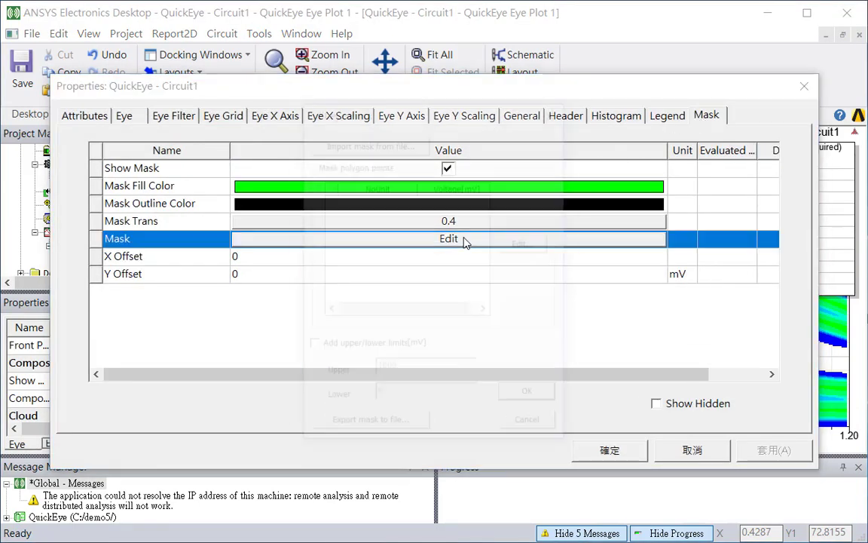
left_click(522, 245)
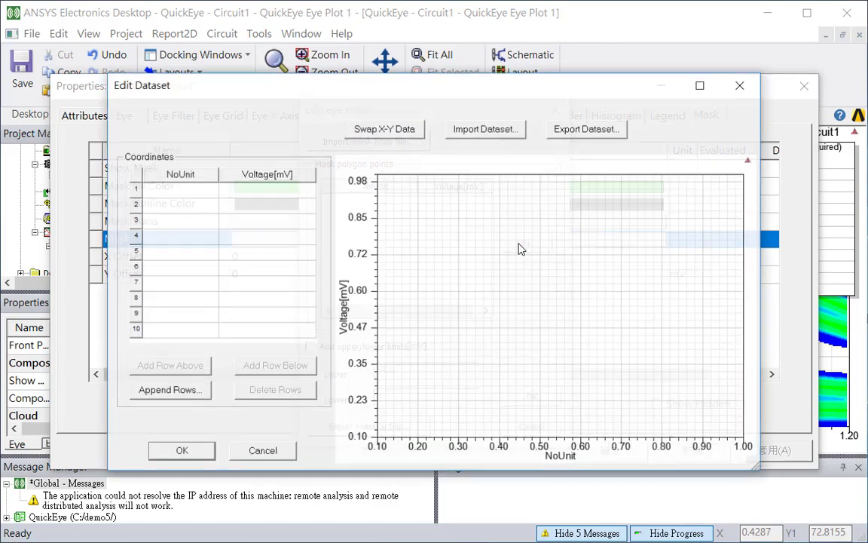
left_click(193, 194)
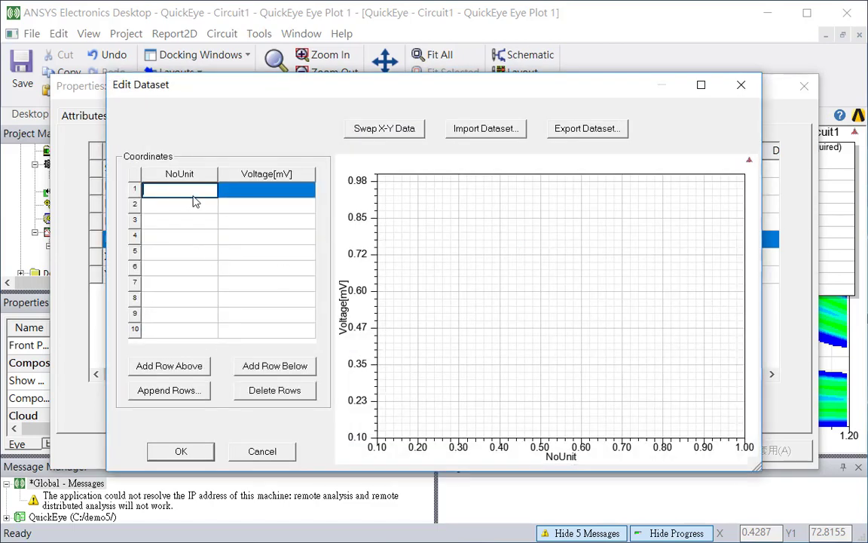
type("-0")
key("BackSpace")
key("BackSpace")
type("0.4")
left_click(241, 194)
type("0")
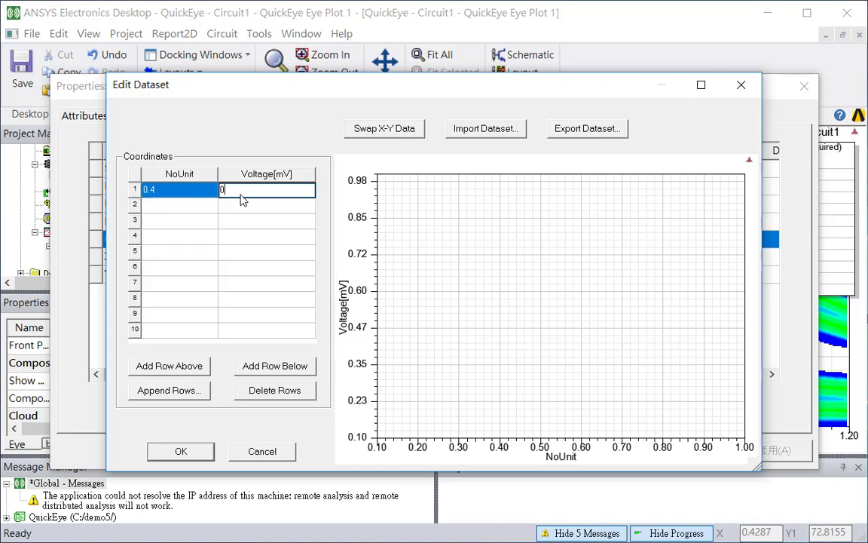
type(".")
- Add the second and third mask polygon points at 0.5, 200 mV and 0.6, 0 mV
left_click(208, 209)
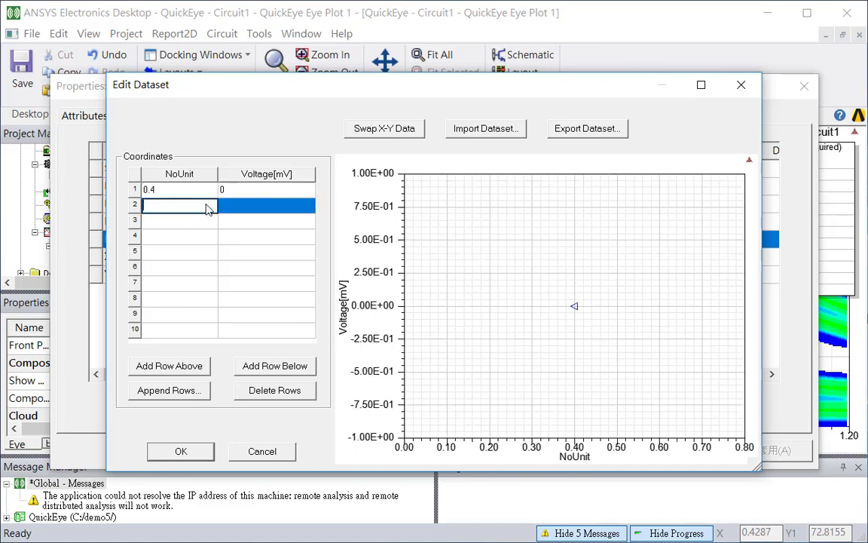
type("0.5")
left_click(237, 212)
left_click(238, 212)
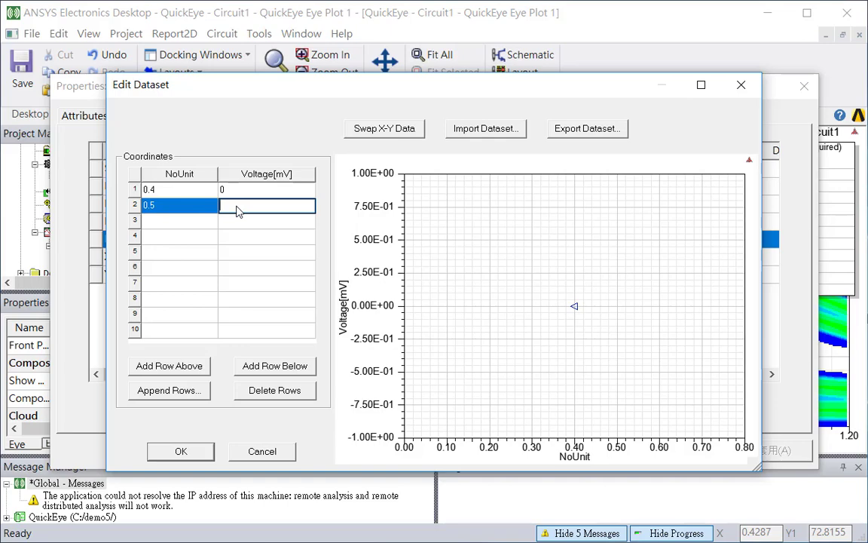
type("200")
left_click(202, 222)
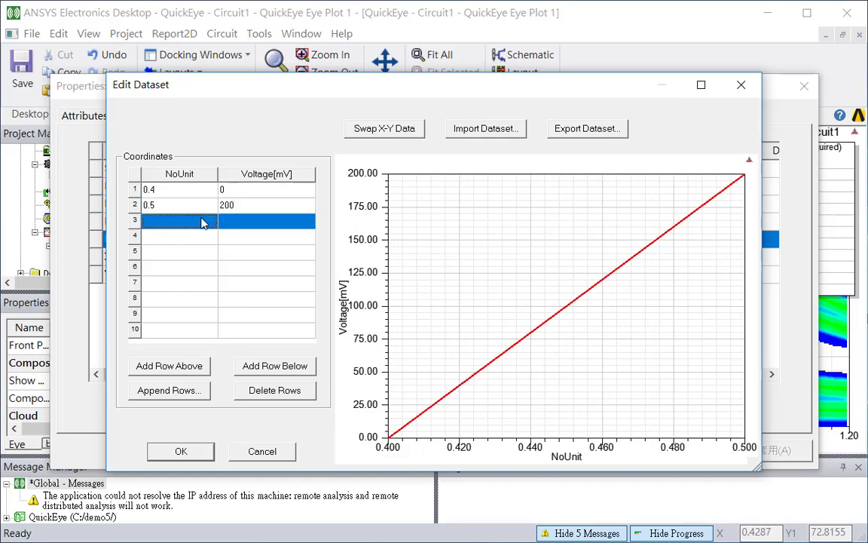
left_click(202, 223)
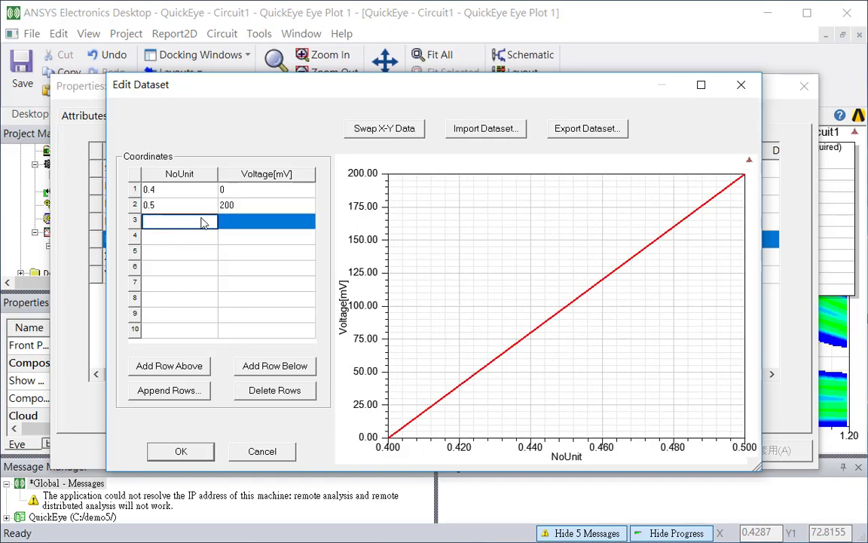
type("0.6")
key("Tab")
type("0")
- Complete the mask polygon with points at 0.5, -200 mV and 0.4, 0 mV, and apply the mask to the eye plot
left_click(202, 240)
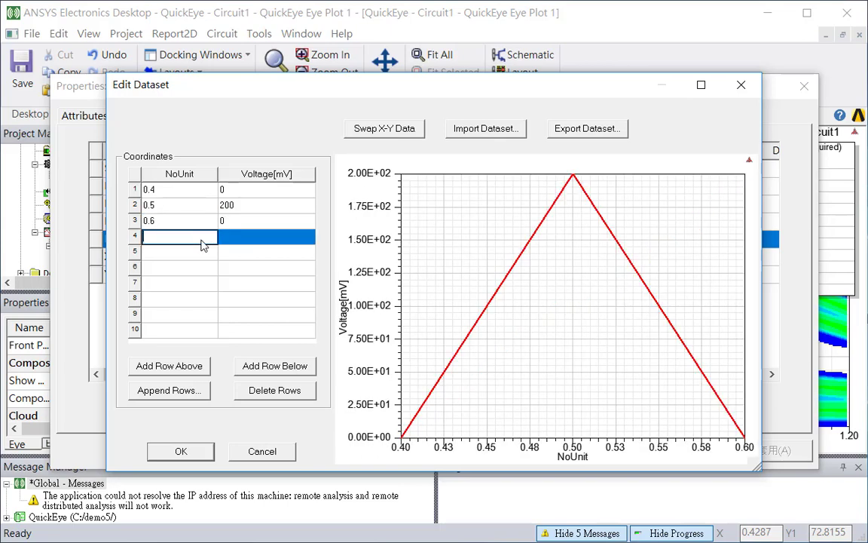
type("0.5")
left_click(227, 241)
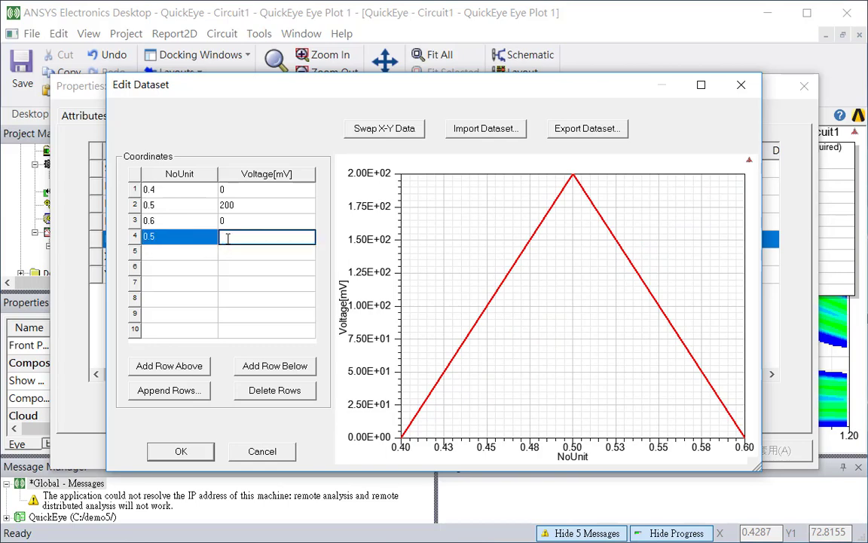
type("-200")
left_click(210, 254)
type("0.4")
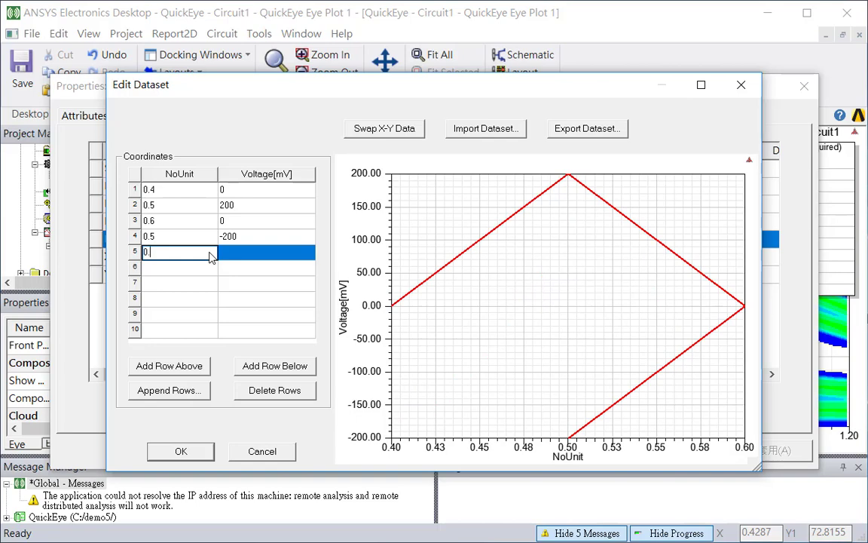
left_click(241, 258)
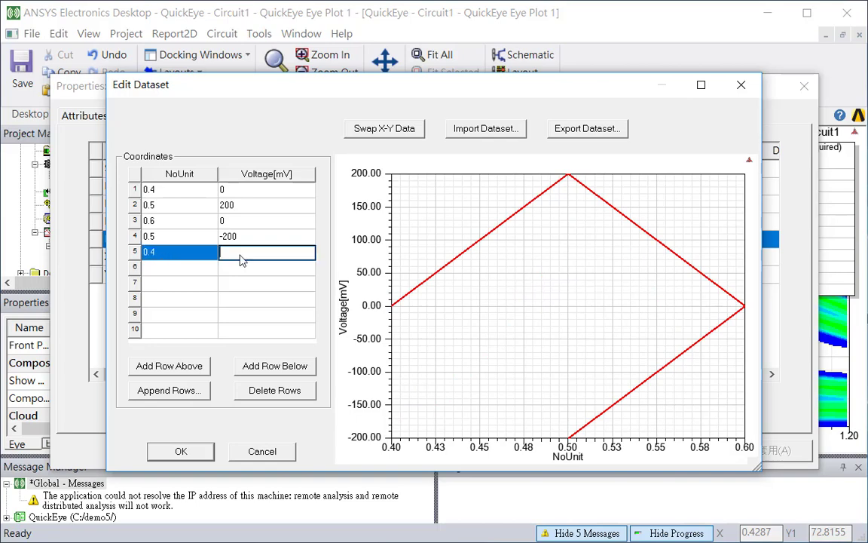
type("0")
left_click(183, 452)
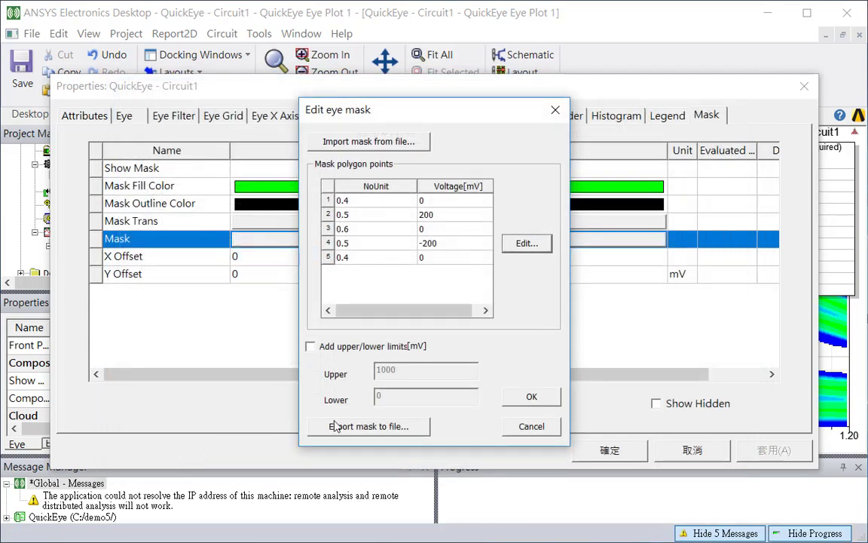
left_click(527, 397)
left_click(608, 450)
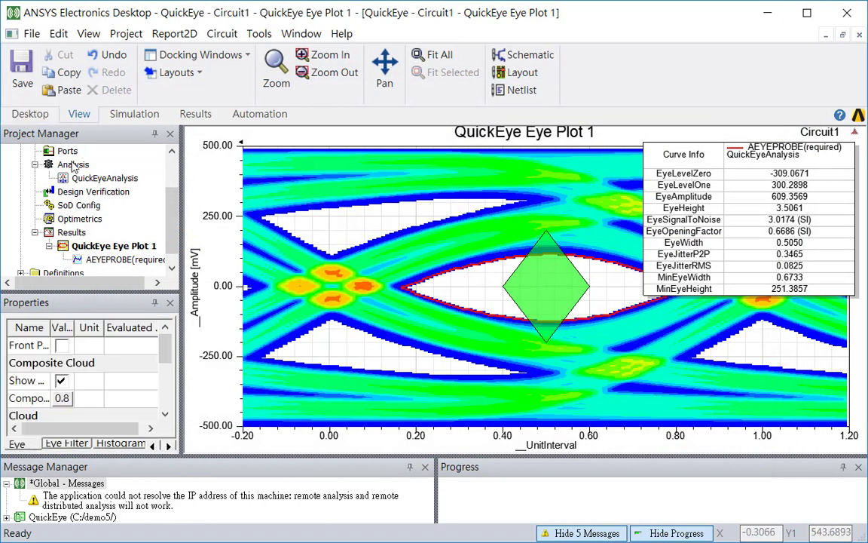
- Return to the Circuit1 schematic and set the differential eye source's FFE data to 2 taps
scroll(169, 181, "up", 2)
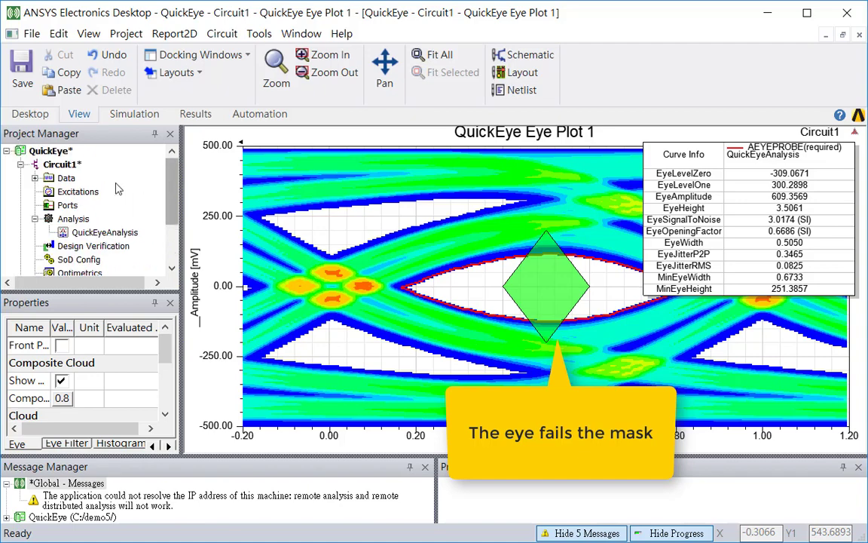
left_click(75, 164)
double_click(83, 167)
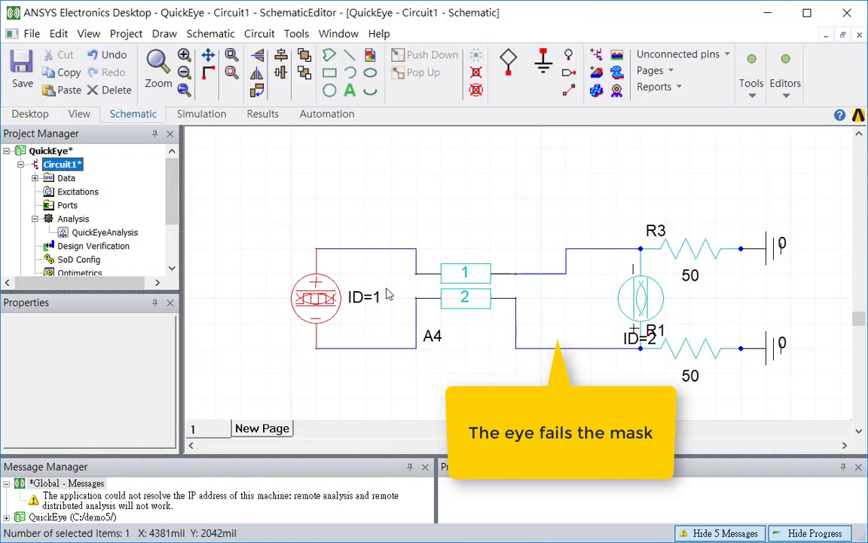
double_click(328, 299)
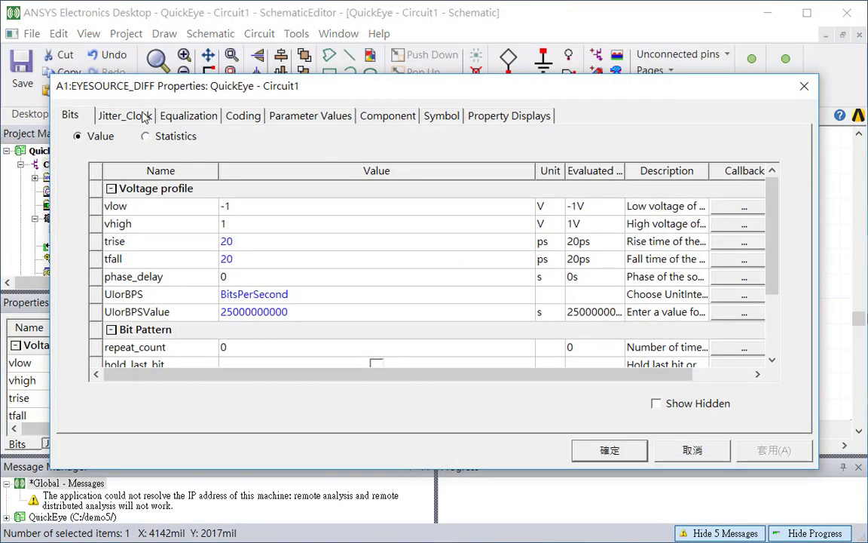
left_click(168, 114)
left_click(190, 189)
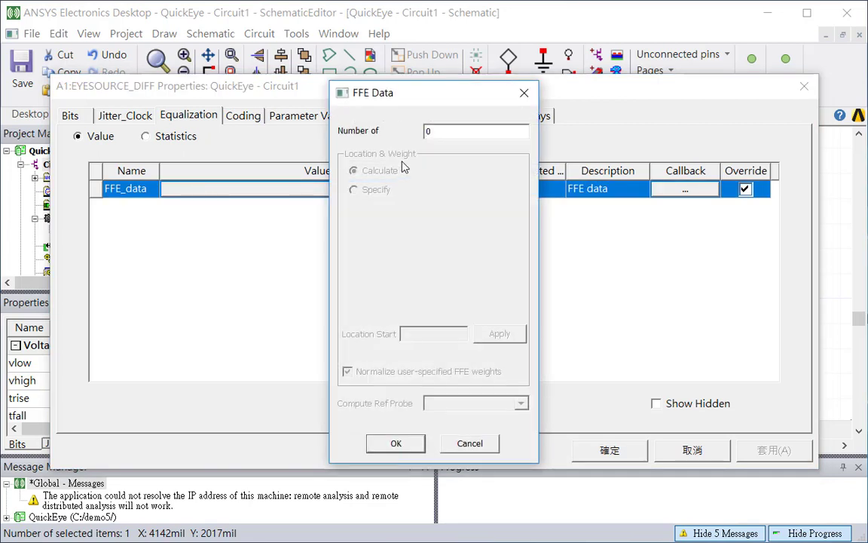
type("2")
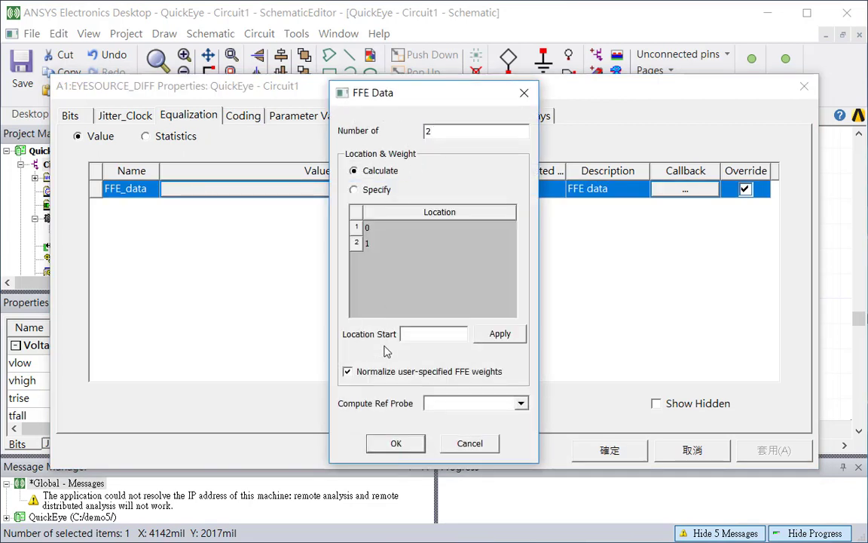
left_click(393, 443)
left_click(596, 451)
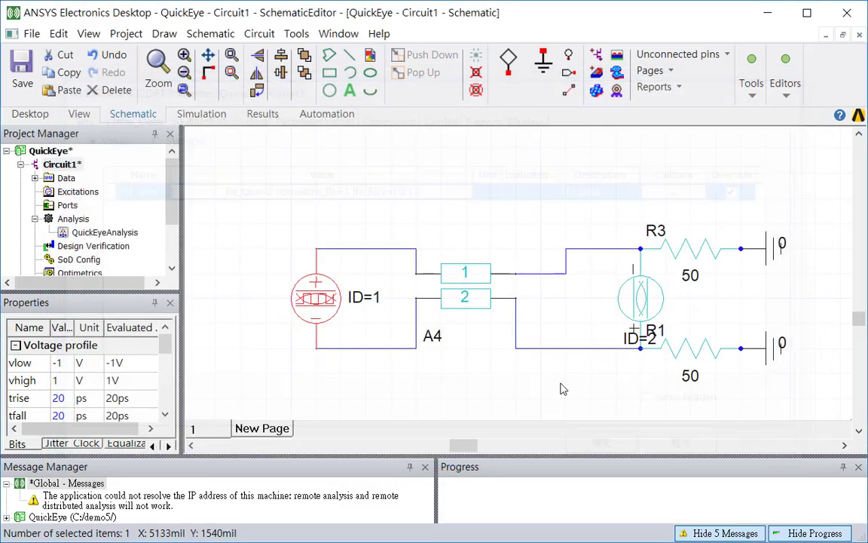
- Set the differential eye probe's DFE data to 2 taps and apply the probe properties
double_click(636, 299)
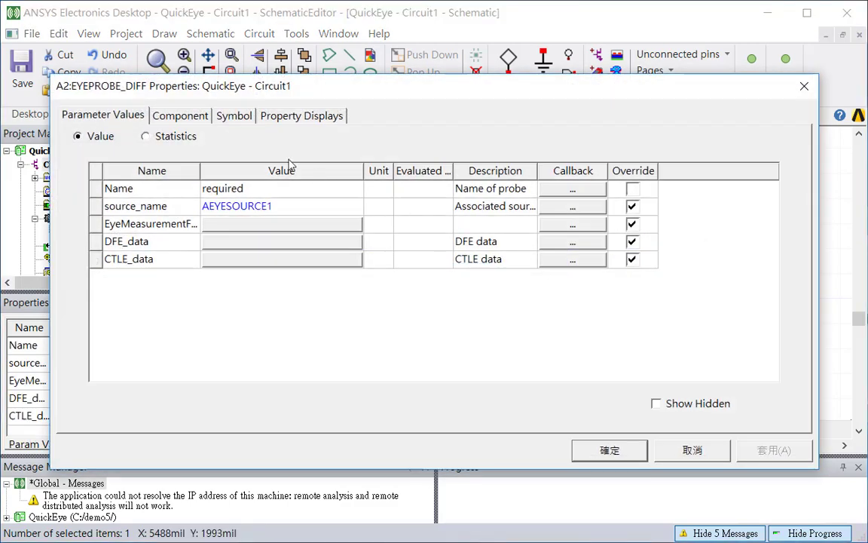
left_click(218, 243)
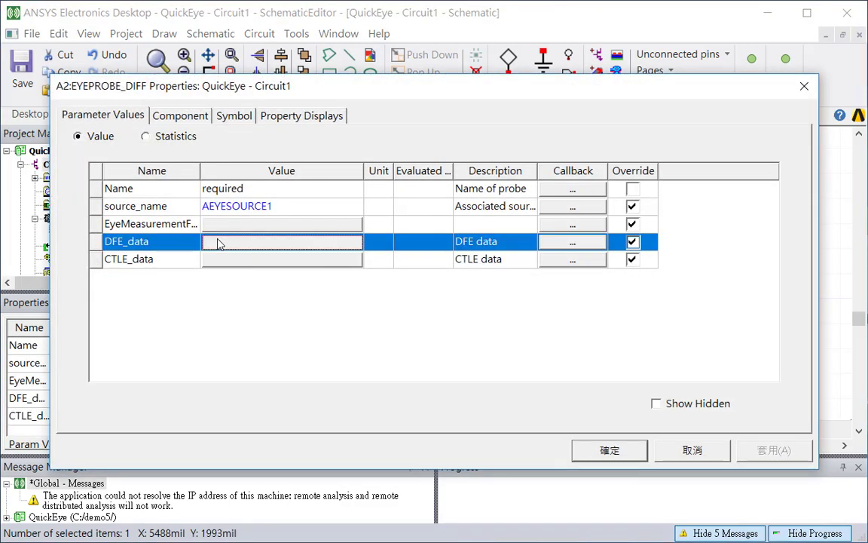
left_click(218, 243)
type("2")
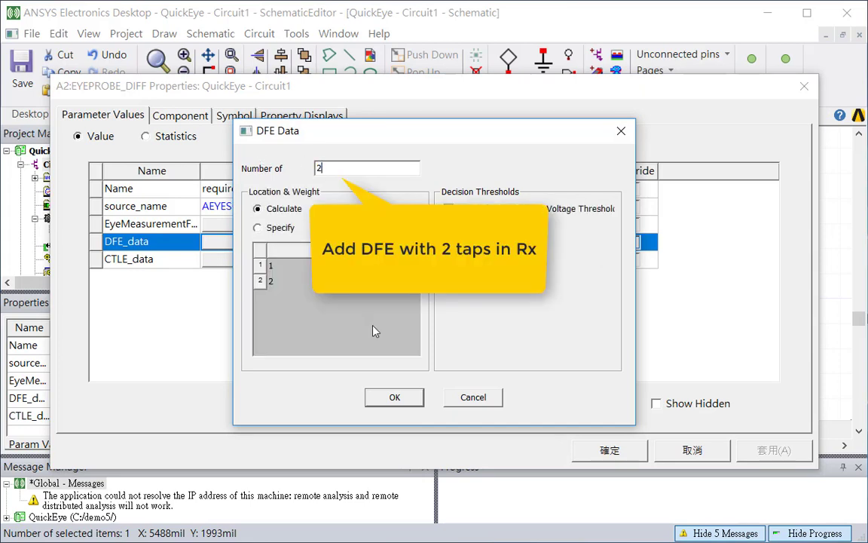
left_click(394, 397)
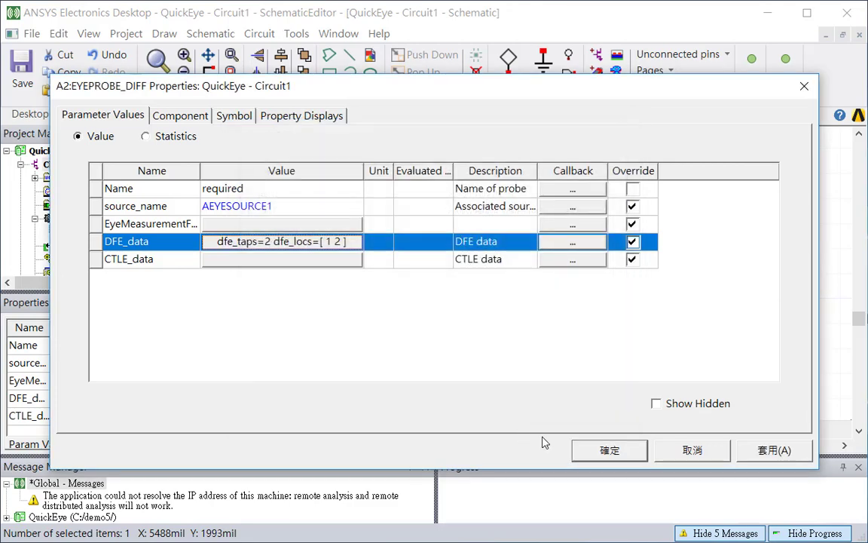
key("Return")
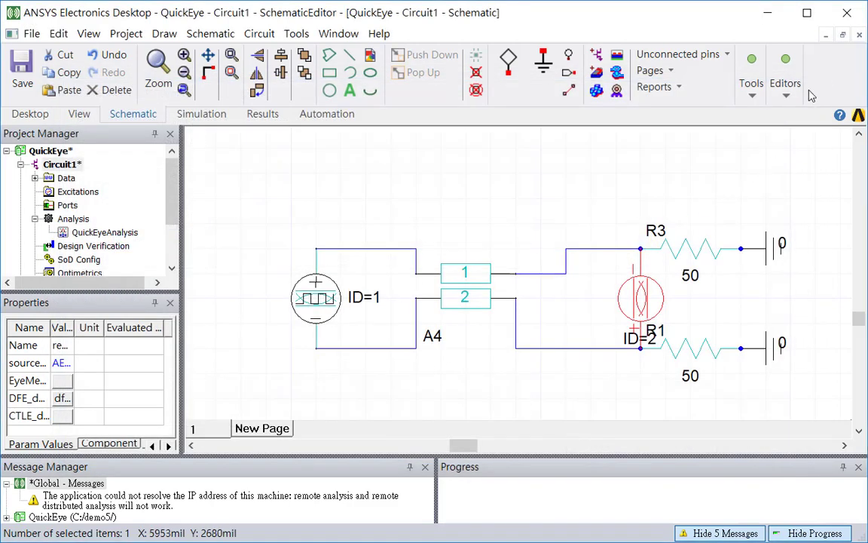
- Select the eye source and eye probe together and pair them
left_click(316, 298)
left_click(625, 305, "ctrl")
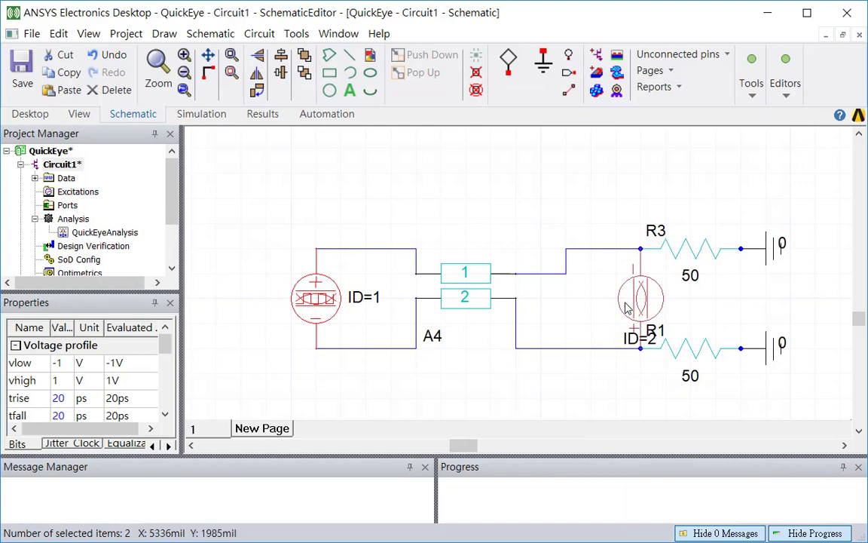
right_click(625, 305)
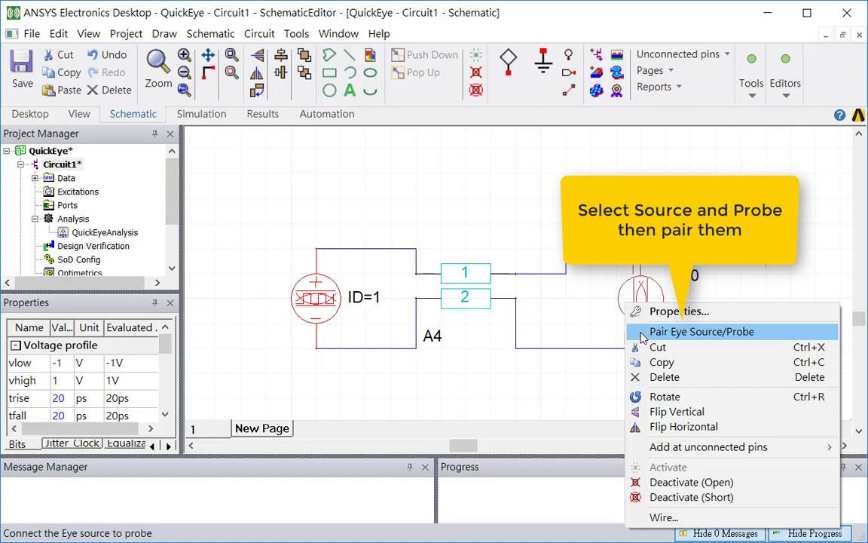
left_click(642, 333)
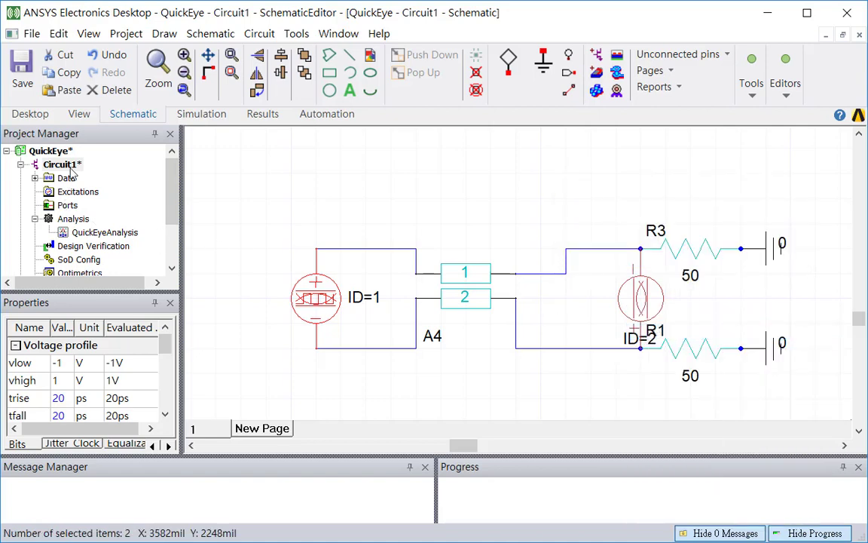
- Run the Circuit1 analysis with the equalization settings and bring the QuickEye eye plot back into view
right_click(68, 168)
right_click(50, 220)
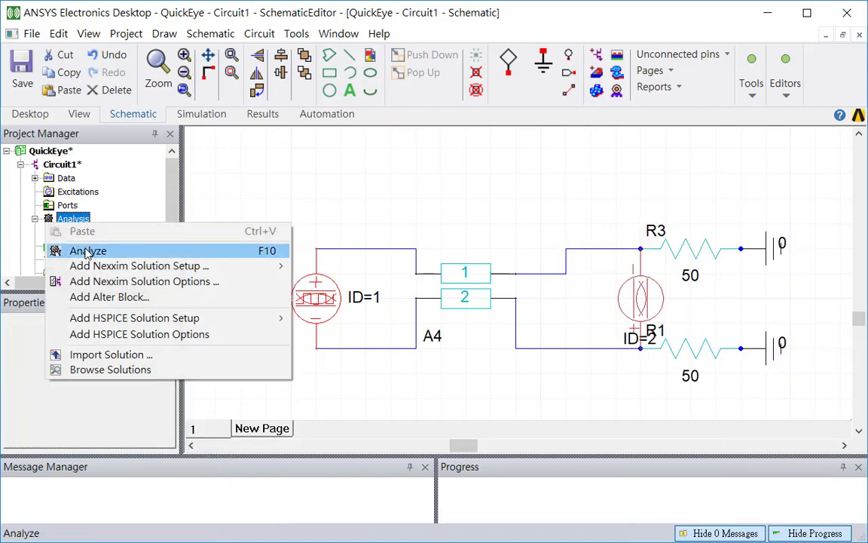
left_click(87, 251)
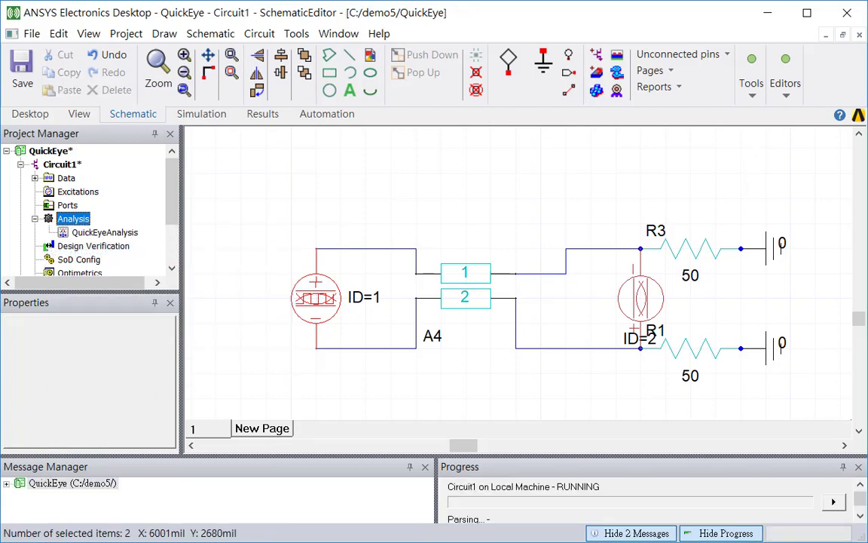
left_click(826, 35)
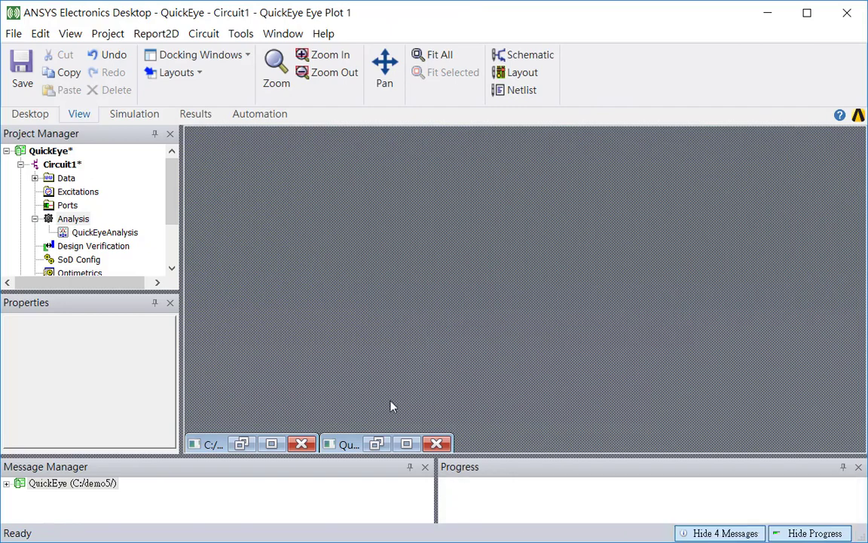
left_click(405, 443)
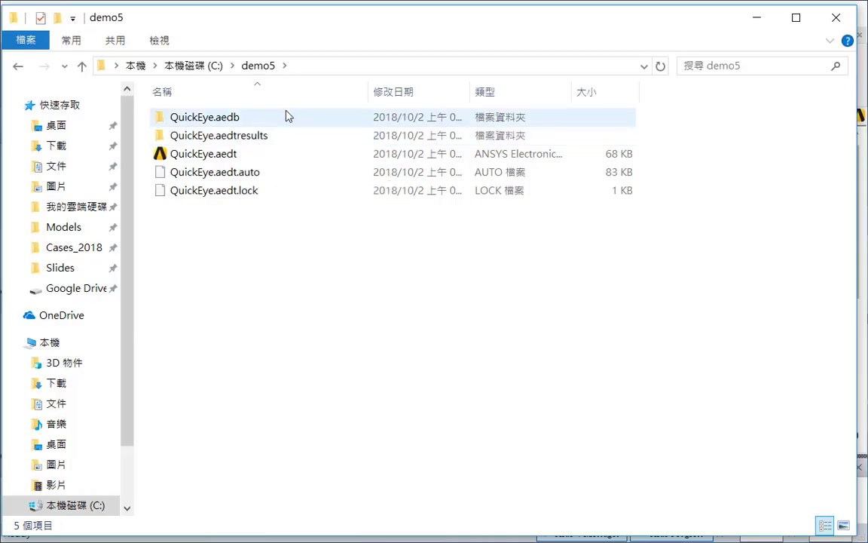
- In File Explorer, go from the demo5 folder into the temp folder under QuickEye.aedtresults and Circuit1
double_click(251, 134)
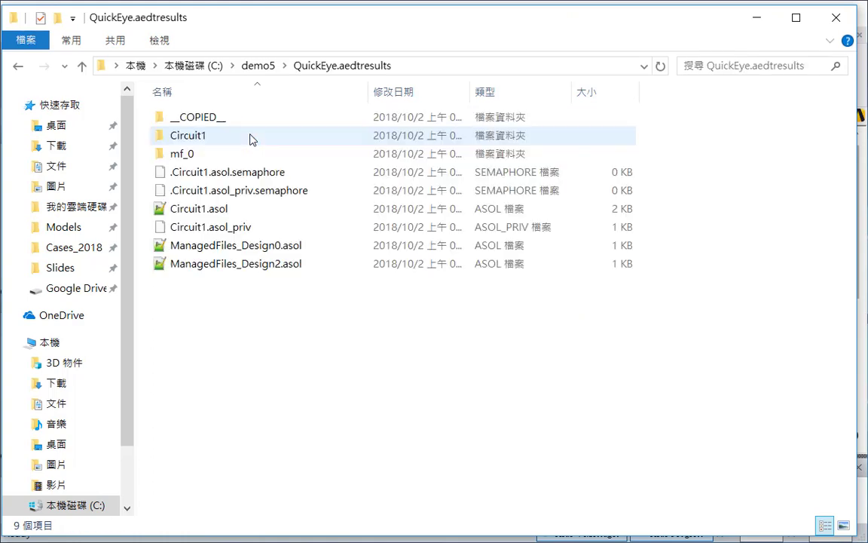
left_click(230, 143)
double_click(231, 142)
left_click(202, 123)
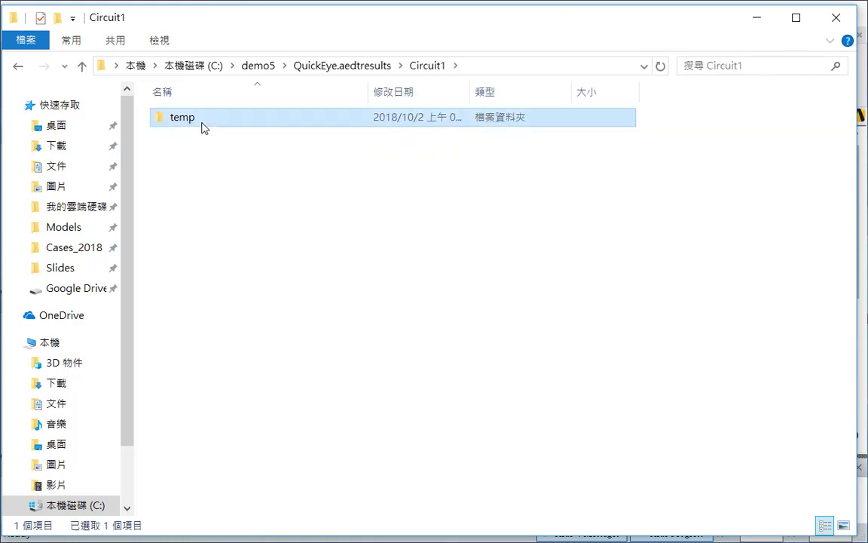
double_click(201, 123)
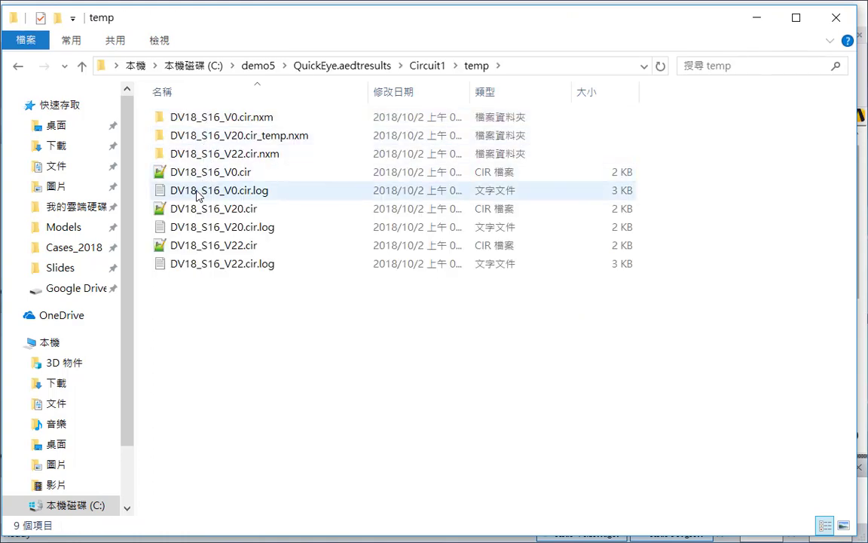
- Open the DV18_S16_V22.cir.log file and highlight the lines listing the FFE and DFE weights
right_click(194, 271)
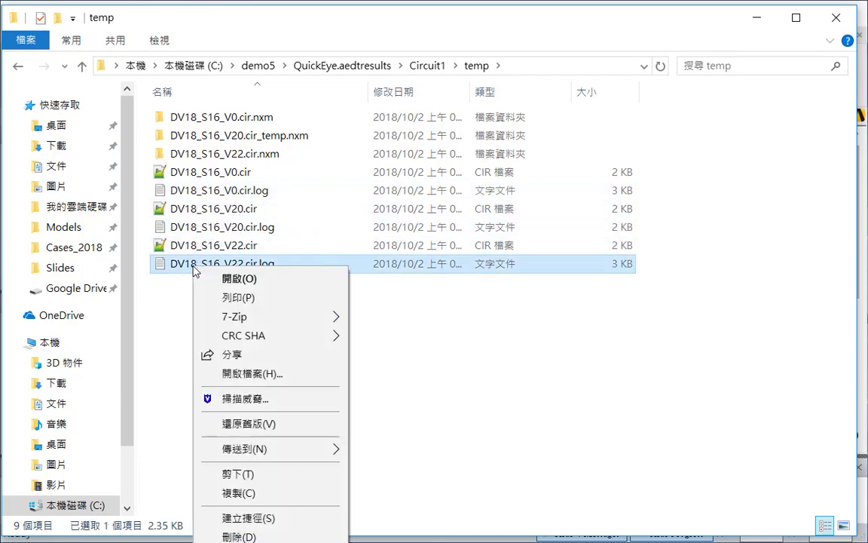
left_click(205, 277)
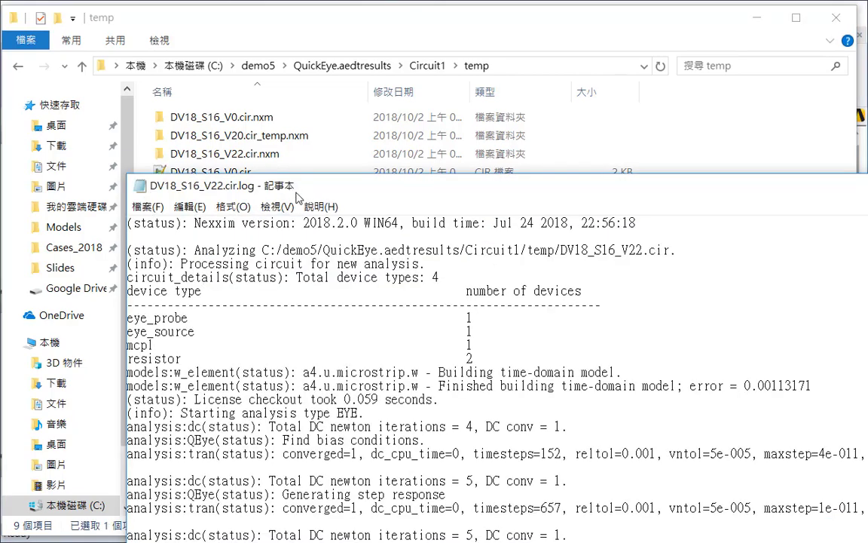
left_click_drag(299, 190, 182, 83)
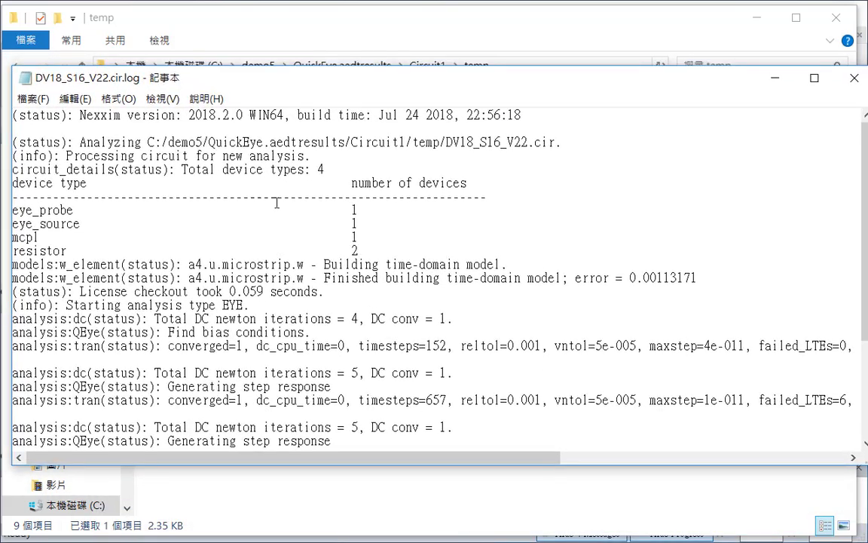
scroll(268, 202, "down", 4)
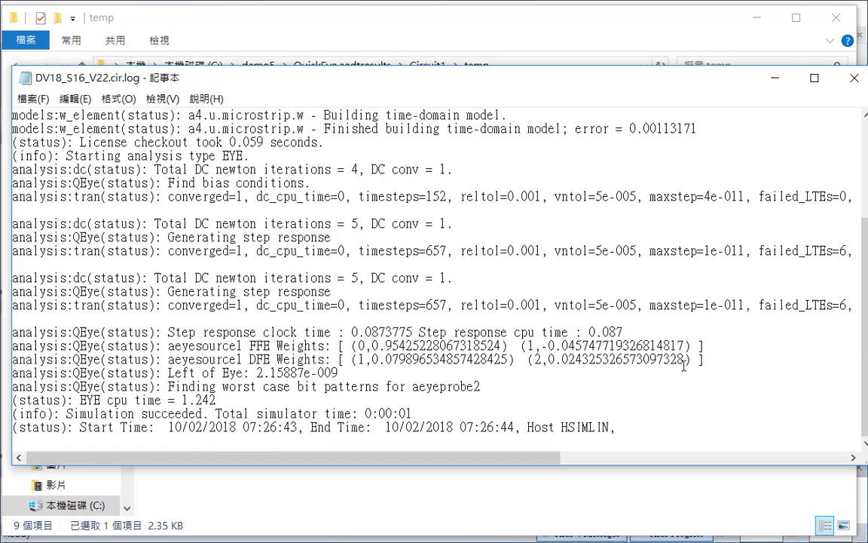
left_click_drag(704, 358, 56, 345)
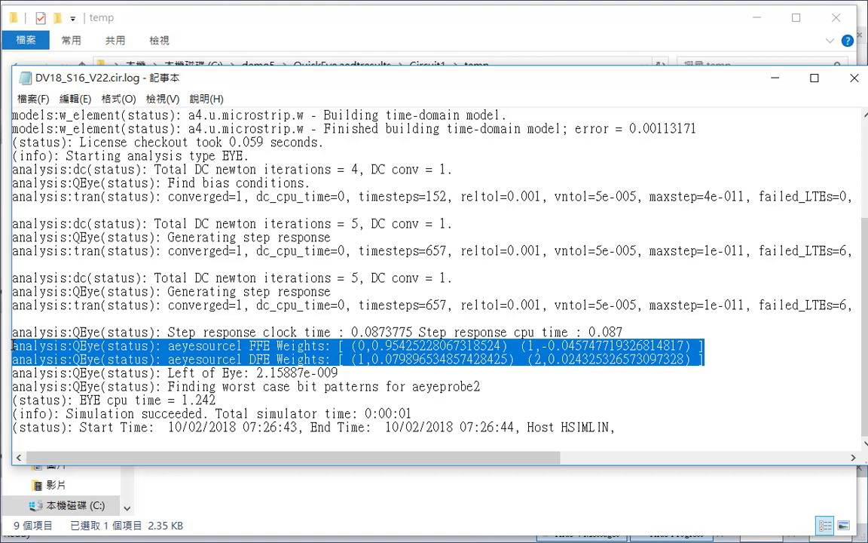